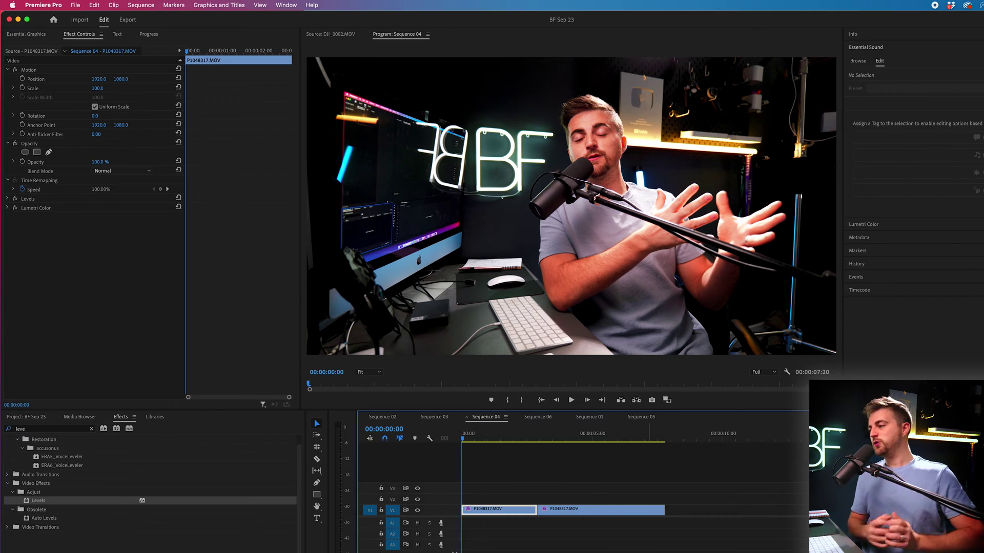
Play the sequence across the cut between the wide shot and the close-up to review the existing transition.
{"action": "key", "text": "space"}
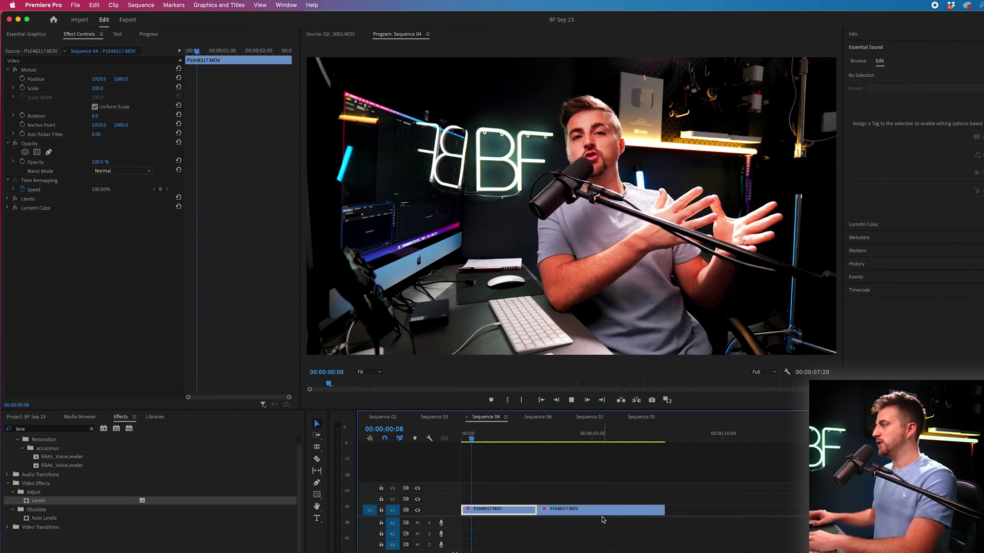
{"action": "key", "text": "equal"}
{"action": "key", "text": "minus"}
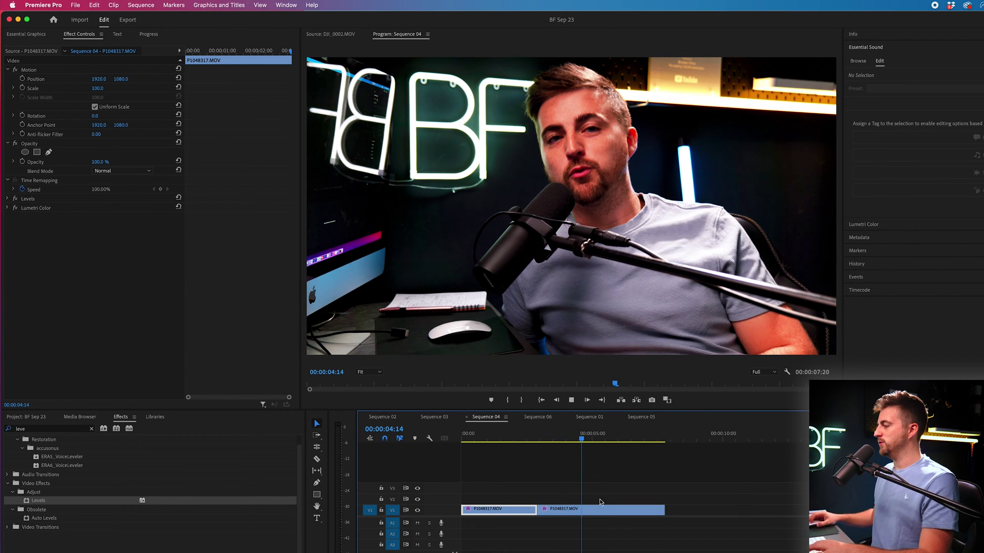
{"action": "left_click", "coordinate": [597, 510]}
{"action": "left_click", "coordinate": [510, 438]}
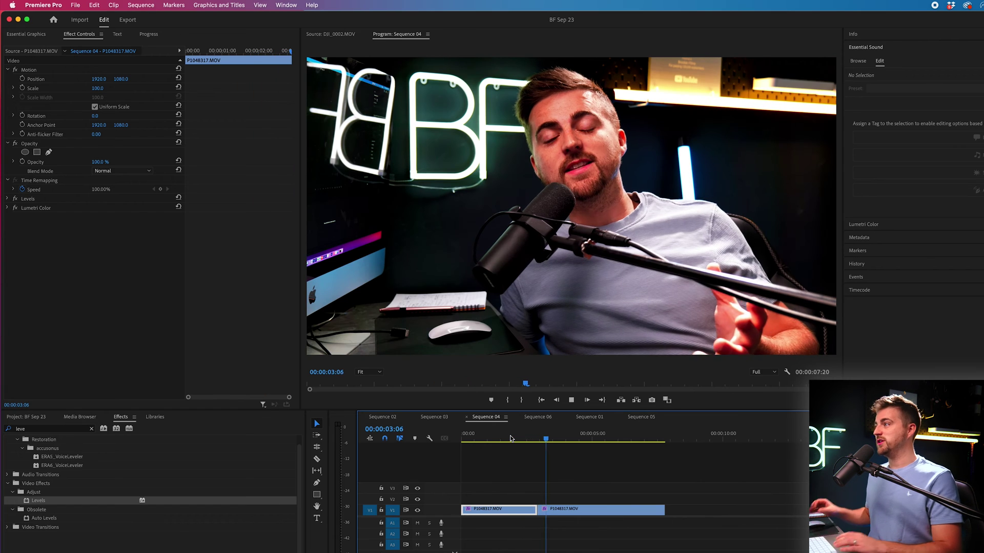
{"action": "key", "text": "space"}
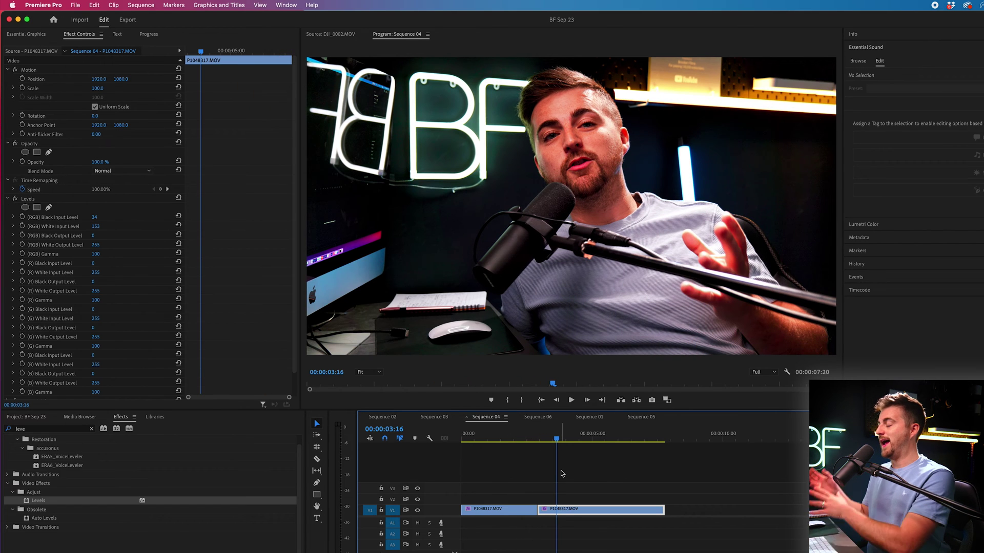
Move the close-up clip up to track V2, overlapping the end of the first clip by one frame, and go to 00:00:02:22.
{"action": "left_click", "coordinate": [550, 437]}
{"action": "key", "text": "equal"}
{"action": "key", "text": "equal"}
{"action": "key", "text": "equal"}
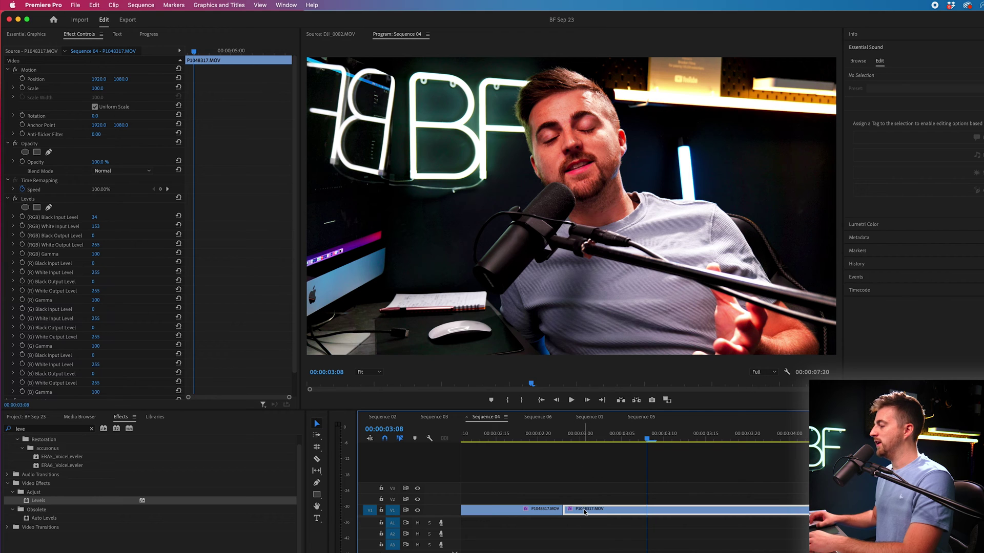
{"action": "left_click_drag", "start_coordinate": [584, 511], "coordinate": [585, 500]}
{"action": "left_click", "coordinate": [555, 435]}
{"action": "key", "text": "Left"}
{"action": "key", "text": "Right"}
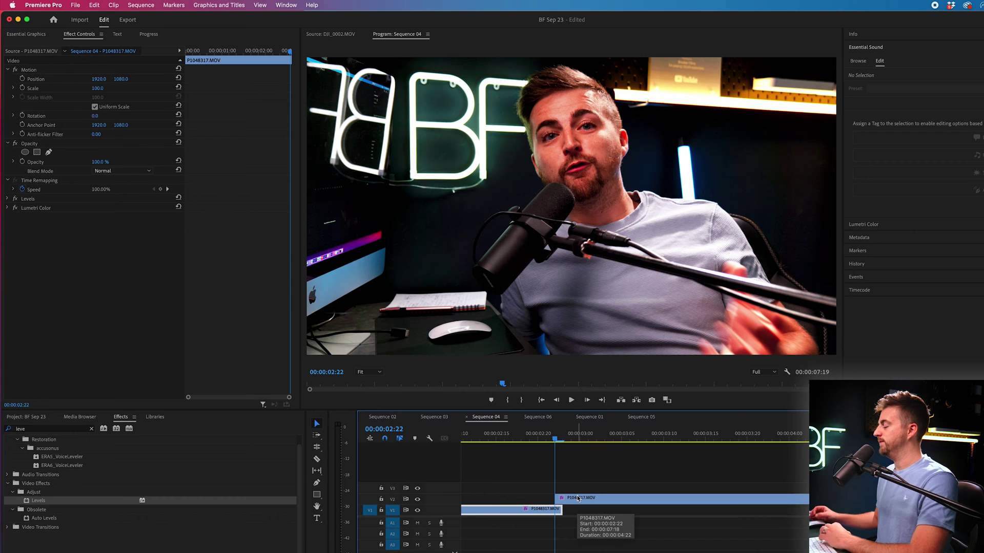
Lower the V2 close-up clip's opacity to 58% and return the playhead to the overlapping frame at 00:00:02:22.
{"action": "left_click", "coordinate": [579, 499]}
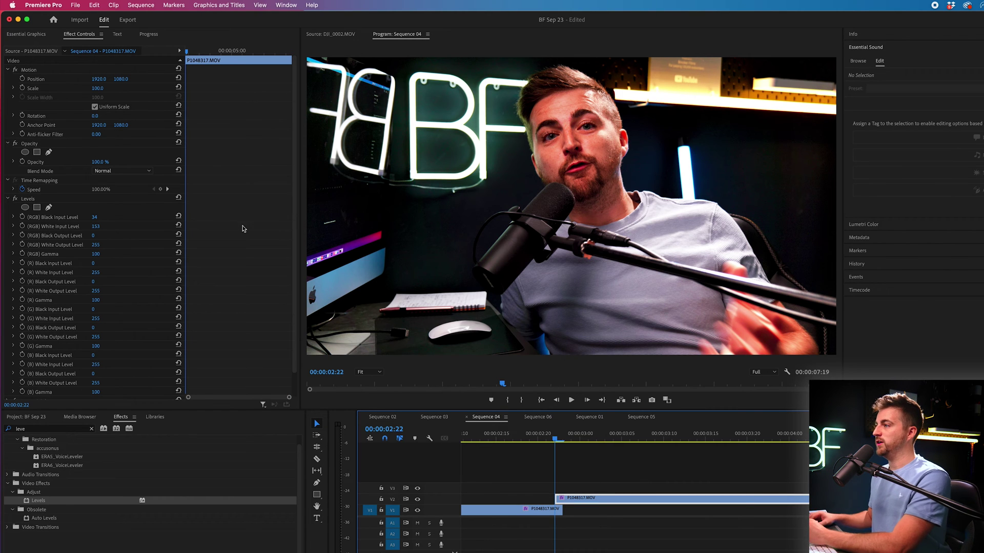
{"action": "mouse_move", "coordinate": [100, 164]}
{"action": "left_mouse_down"}
{"action": "mouse_move", "coordinate": [73, 164]}
{"action": "mouse_move", "coordinate": [92, 164]}
{"action": "mouse_move", "coordinate": [82, 164]}
{"action": "left_mouse_up"}
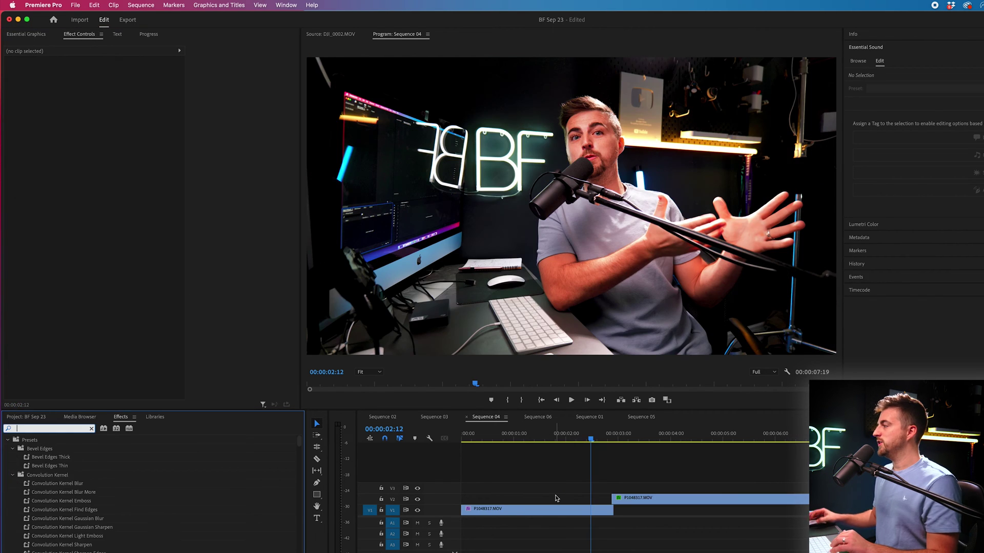
{"action": "left_click", "coordinate": [556, 498]}
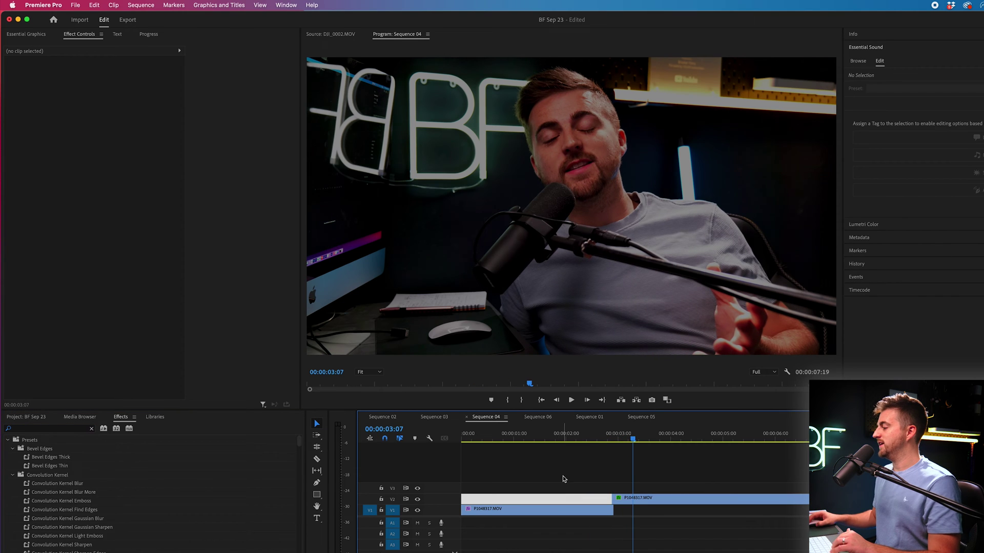
{"action": "left_click", "coordinate": [635, 502]}
{"action": "left_click_drag", "start_coordinate": [606, 434], "coordinate": [611, 436]}
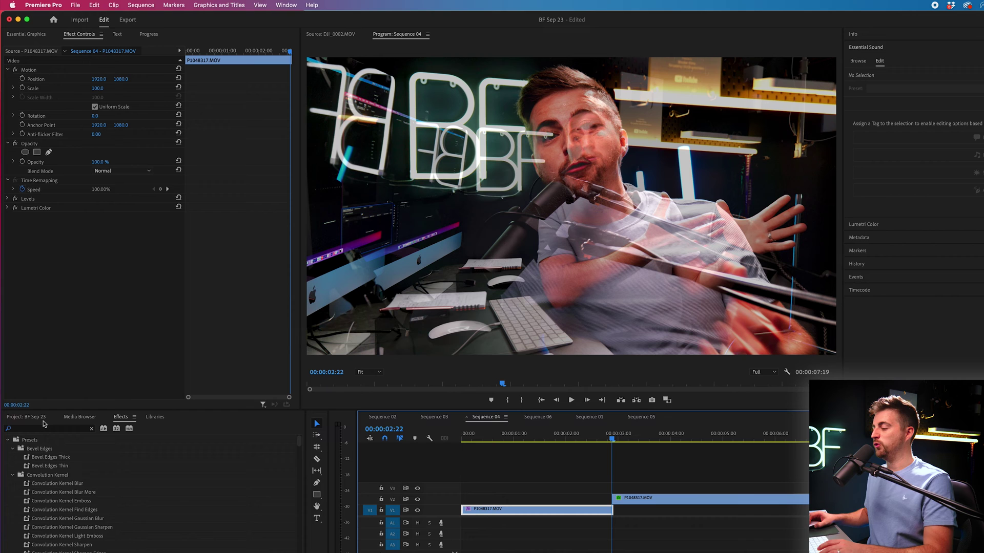
Search the effects for "trans" and apply the Transform distort effect to the wide clip on V1.
{"action": "left_click", "coordinate": [44, 432]}
{"action": "type", "text": "trans"}
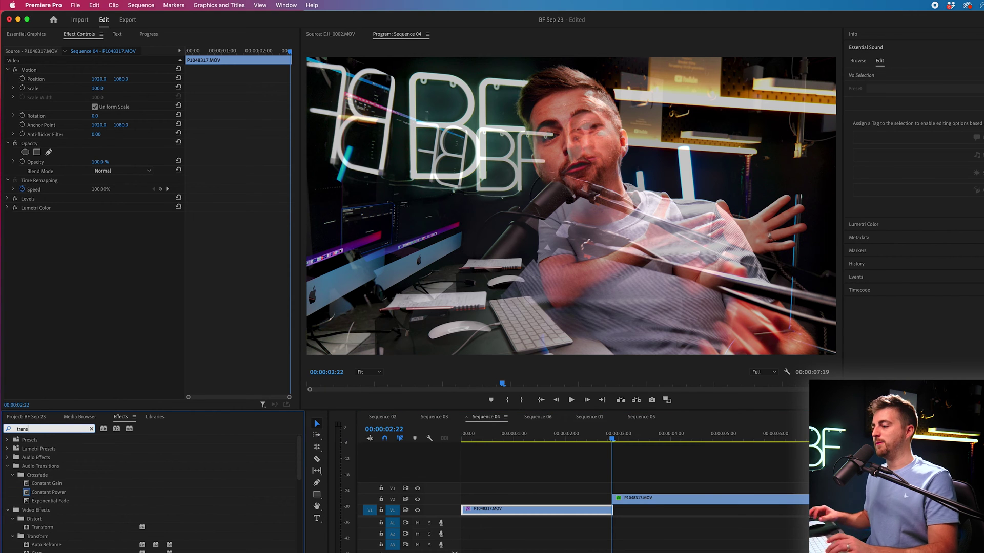
{"action": "scroll", "coordinate": [71, 526], "scroll_direction": "down", "scroll_amount": 8}
{"action": "scroll", "coordinate": [38, 512], "scroll_direction": "up", "scroll_amount": 8}
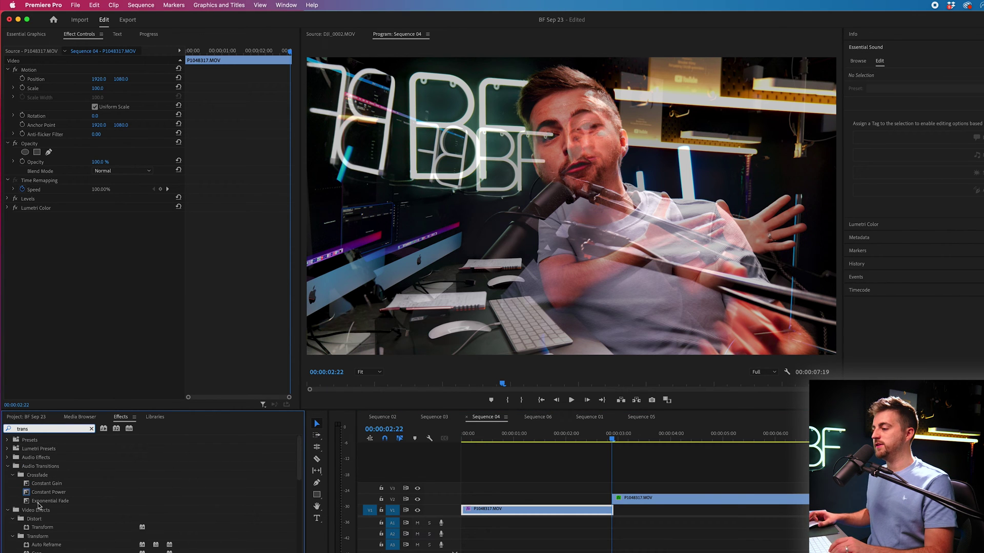
{"action": "left_click", "coordinate": [46, 527]}
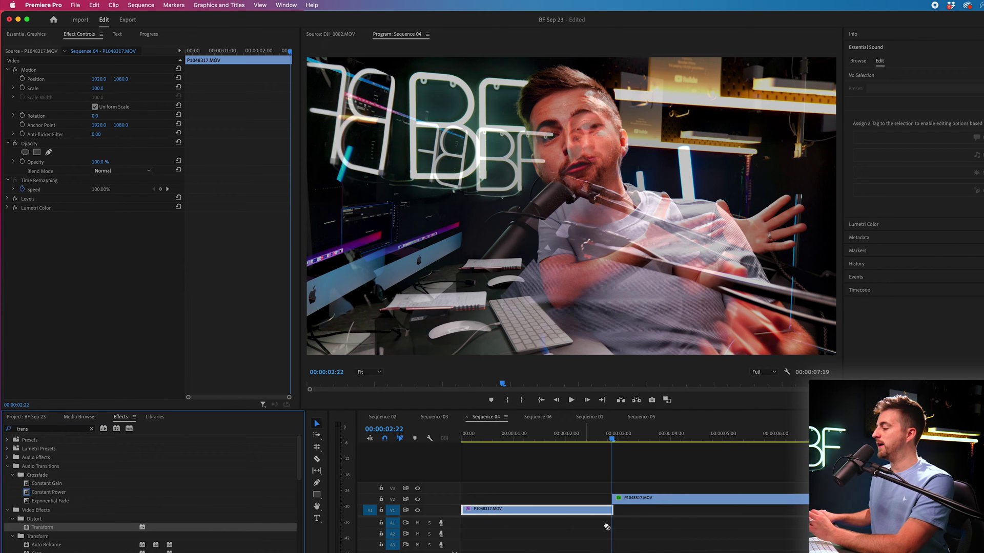
{"action": "left_click_drag", "start_coordinate": [607, 527], "coordinate": [598, 511]}
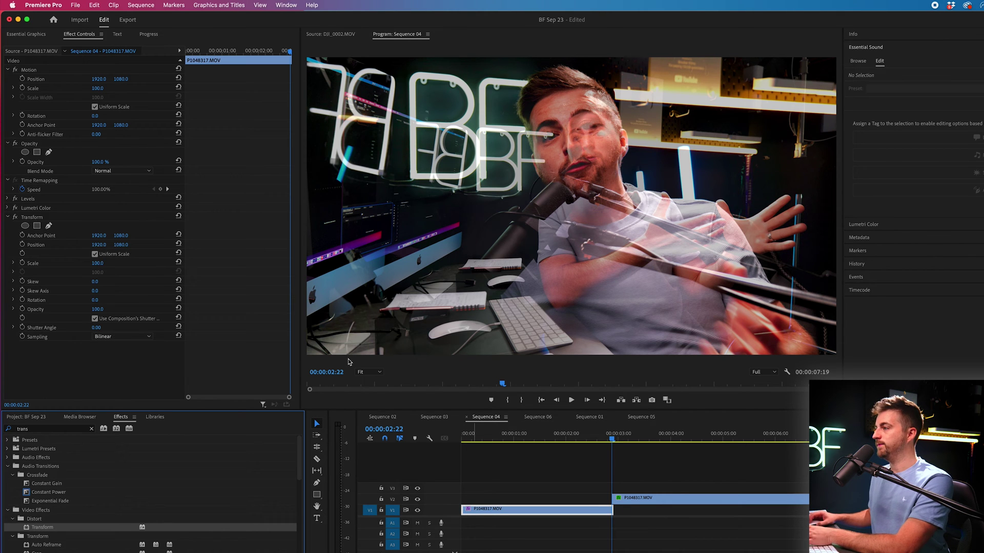
Turn on keyframing for the Transform effect's Position and Scale at 00:00:02:22 on the wide clip.
{"action": "left_click", "coordinate": [226, 260]}
{"action": "key", "text": "="}
{"action": "key", "text": "="}
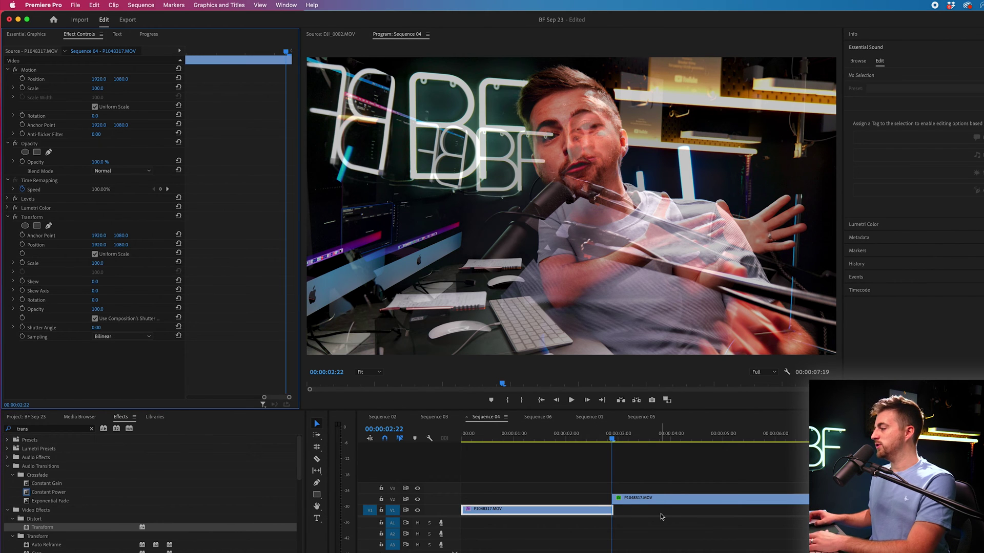
{"action": "left_click", "coordinate": [661, 517]}
{"action": "key", "text": "="}
{"action": "key", "text": "="}
{"action": "key", "text": "="}
{"action": "key", "text": "Right"}
{"action": "key", "text": "Left"}
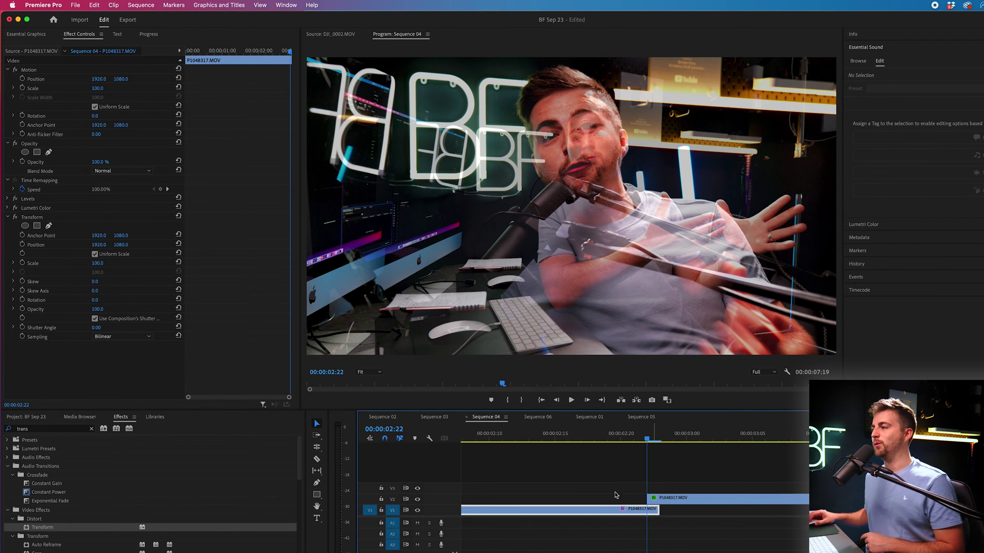
{"action": "left_click", "coordinate": [23, 246]}
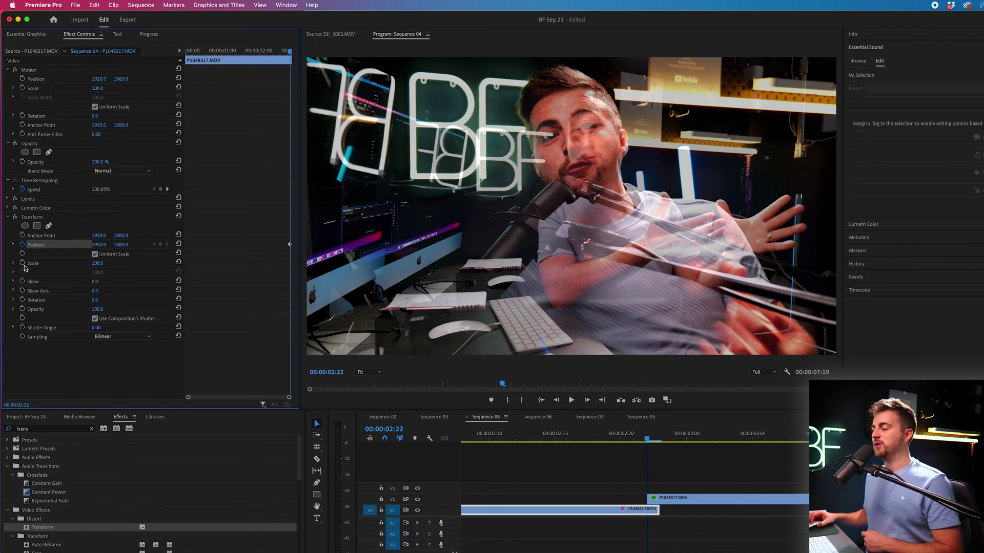
{"action": "left_click", "coordinate": [23, 264]}
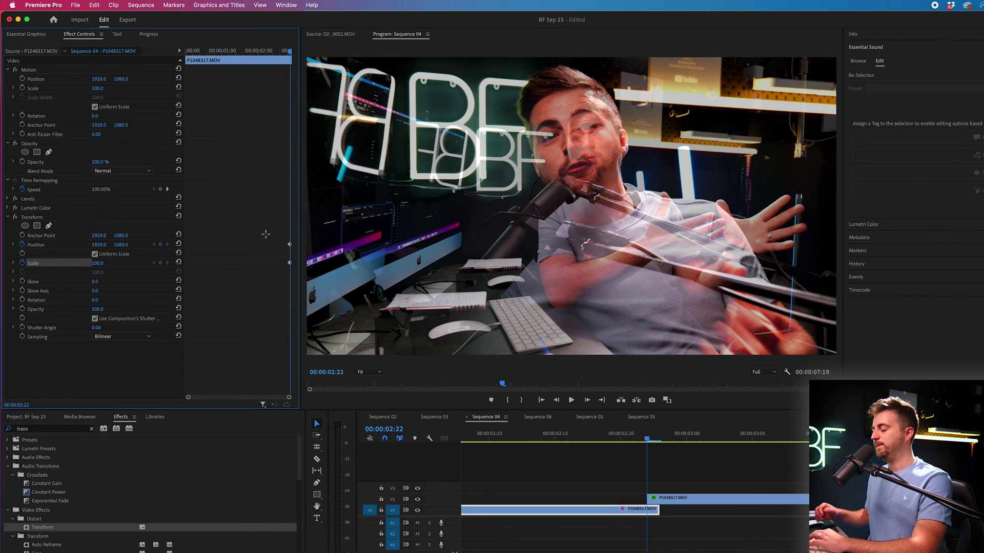
Add Transform Position and Scale keyframes three frames earlier, at 00:00:02:19.
{"action": "key", "text": "Left"}
{"action": "key", "text": "Left"}
{"action": "key", "text": "Left"}
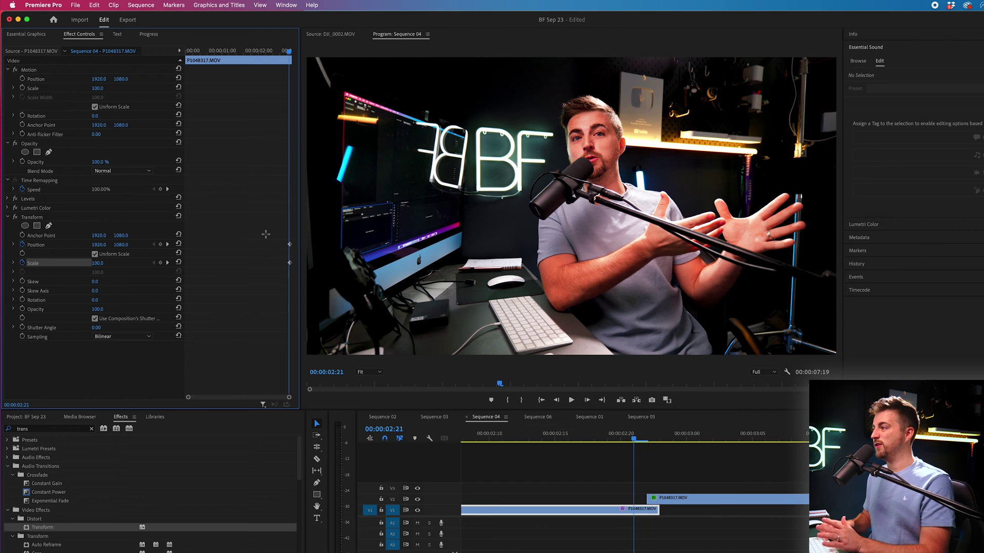
{"action": "left_click", "coordinate": [161, 245]}
{"action": "left_click", "coordinate": [161, 264]}
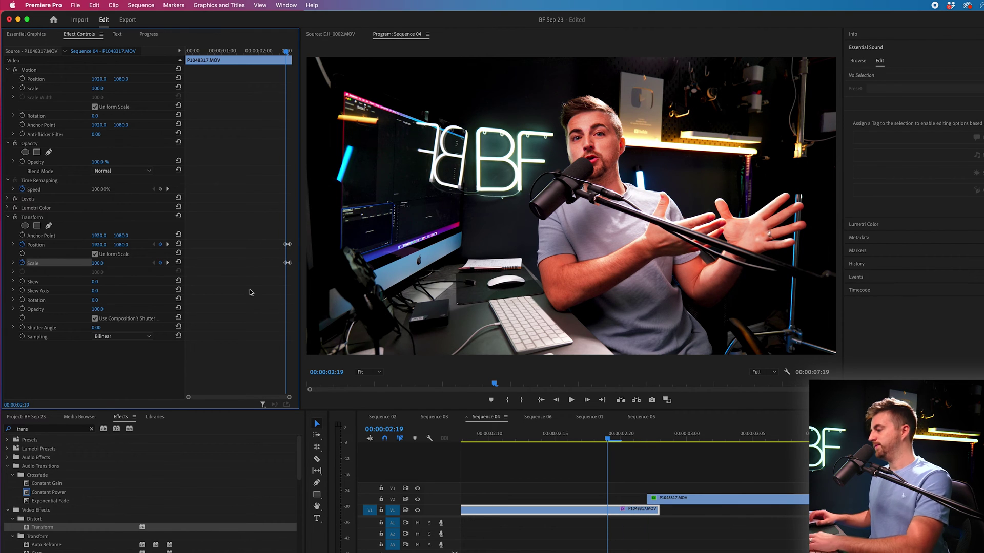
Set the Transform Scale to 174 at the 00:00:02:22 keyframe to match the close-up's framing.
{"action": "key", "text": "equal"}
{"action": "key", "text": "equal"}
{"action": "left_click_drag", "start_coordinate": [270, 53], "coordinate": [287, 53]}
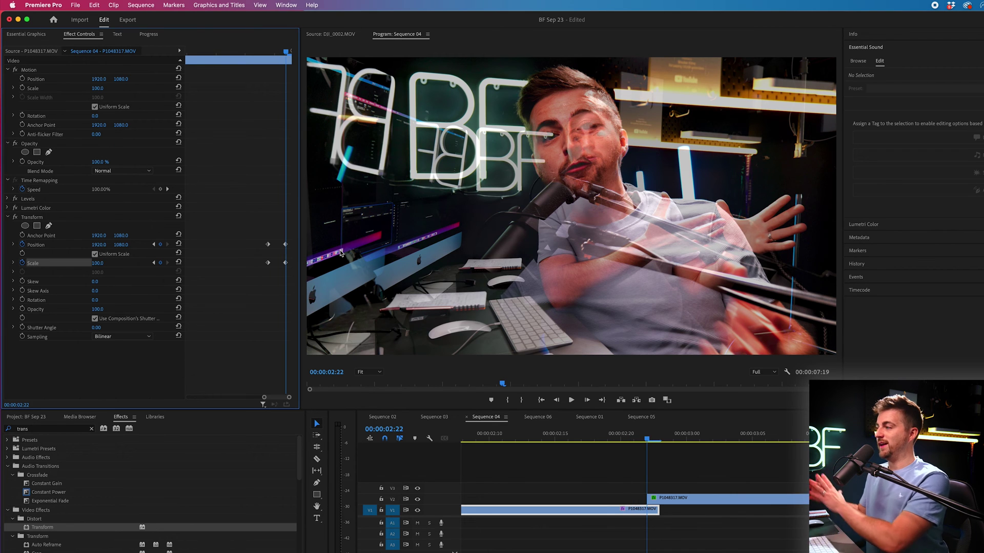
{"action": "left_click", "coordinate": [38, 218]}
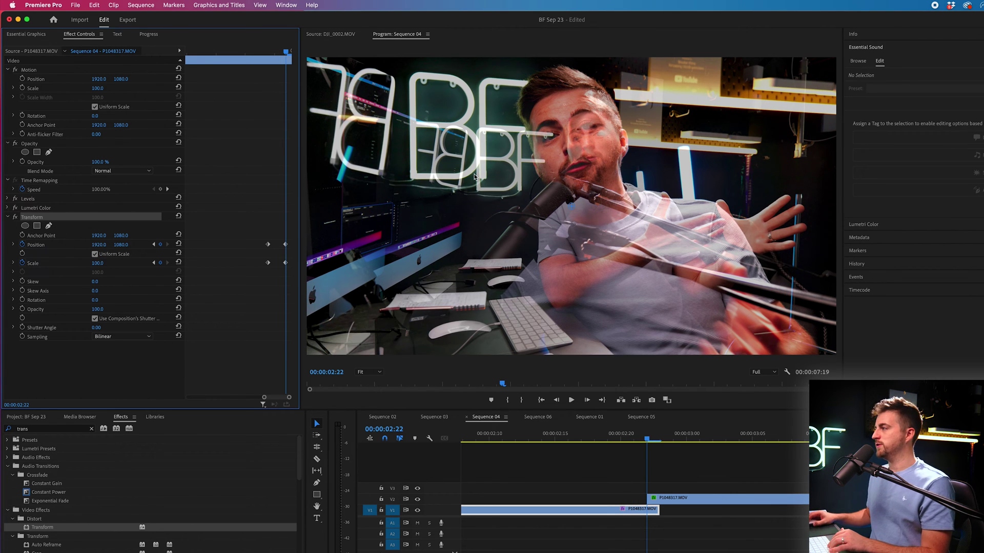
{"action": "left_click", "coordinate": [483, 204]}
{"action": "left_click_drag", "start_coordinate": [97, 264], "coordinate": [133, 264]}
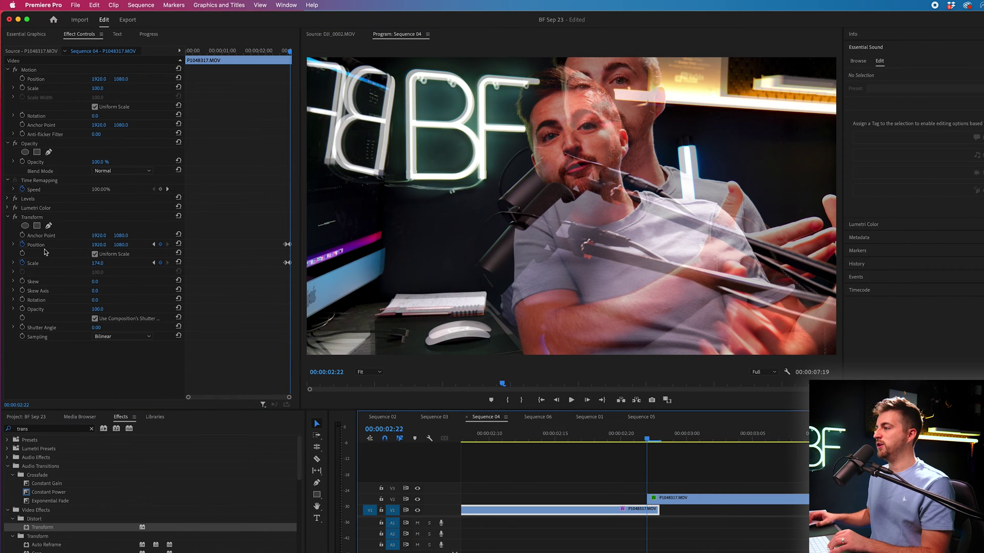
Set the Transform Position to 1686, 1430 at 00:00:02:22, aligning the wide shot's subject with the close-up overlay.
{"action": "left_click", "coordinate": [42, 246]}
{"action": "left_click_drag", "start_coordinate": [122, 244], "coordinate": [23, 244]}
{"action": "left_click_drag", "start_coordinate": [552, 255], "coordinate": [539, 254]}
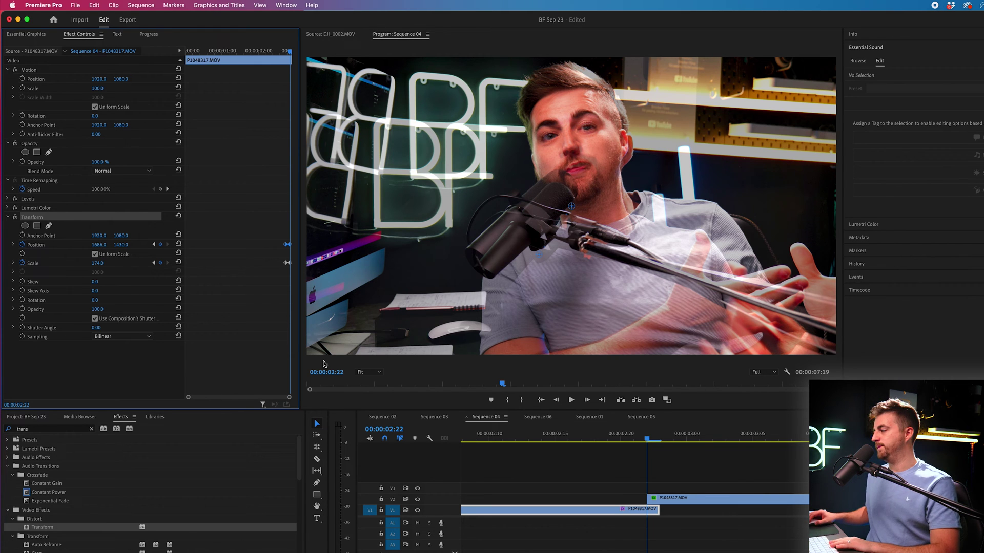
Play back the animated zoom around the cut several times to check its movement.
{"action": "key", "text": "space"}
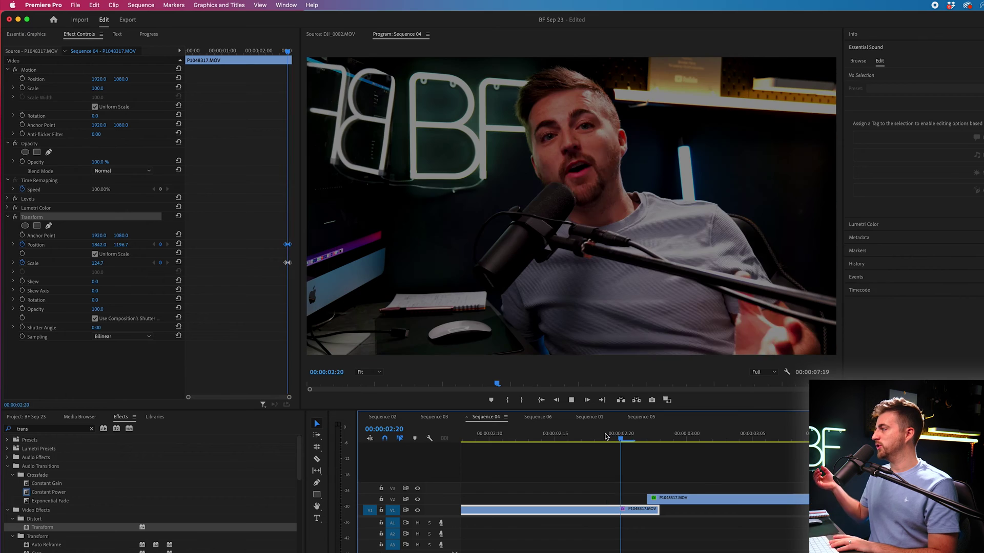
{"action": "key", "text": "minus"}
{"action": "key", "text": "minus"}
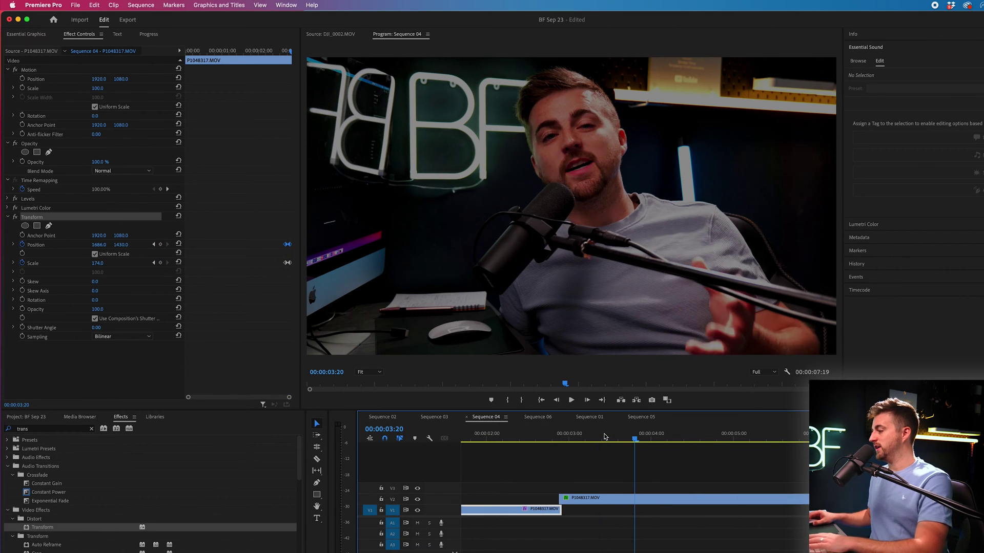
{"action": "left_click", "coordinate": [541, 436]}
{"action": "key", "text": "space"}
{"action": "left_click", "coordinate": [547, 436]}
{"action": "key", "text": "space"}
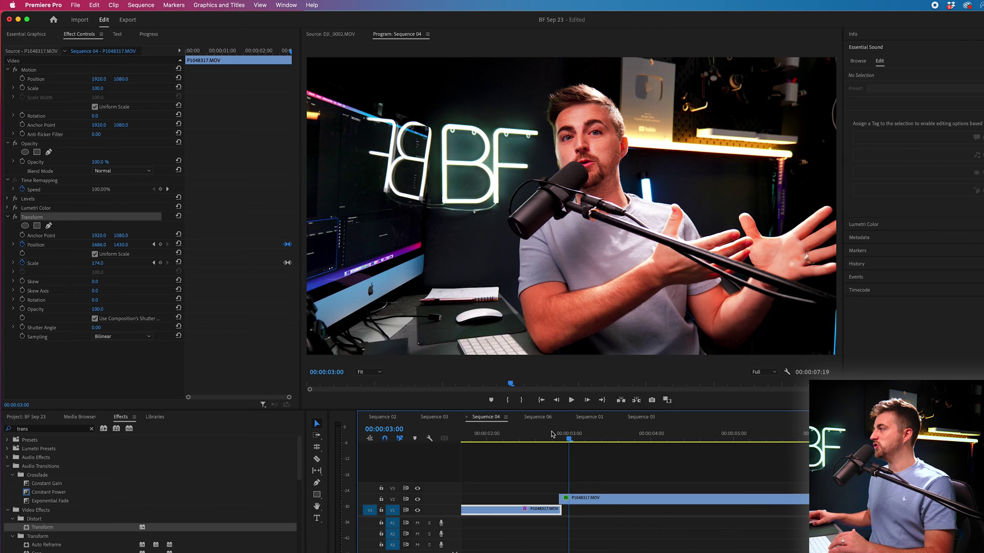
{"action": "key", "text": "space"}
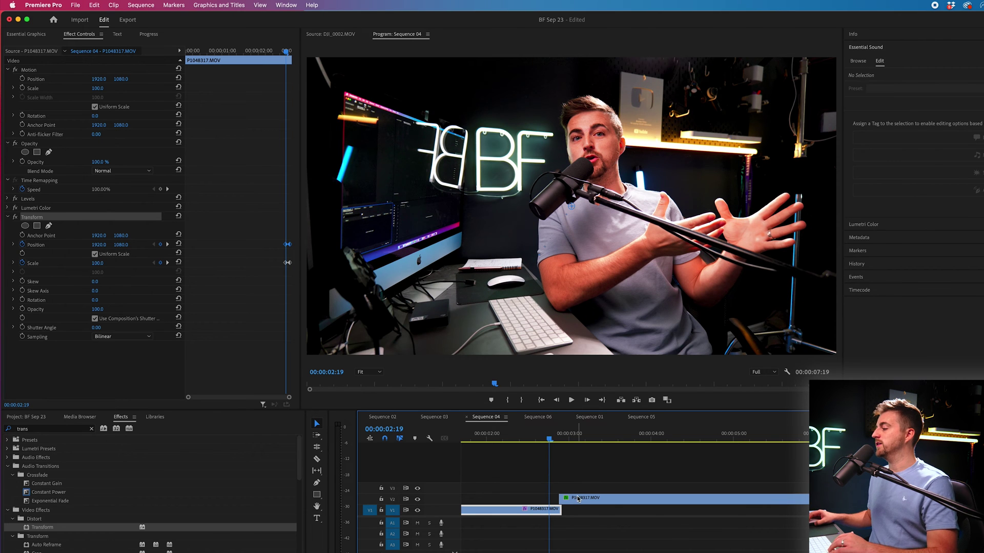
Move the close-up clip back down to V1 directly after the wide clip and restore its full opacity.
{"action": "left_click_drag", "start_coordinate": [578, 499], "coordinate": [582, 511]}
{"action": "left_click", "coordinate": [514, 433]}
{"action": "key", "text": "space"}
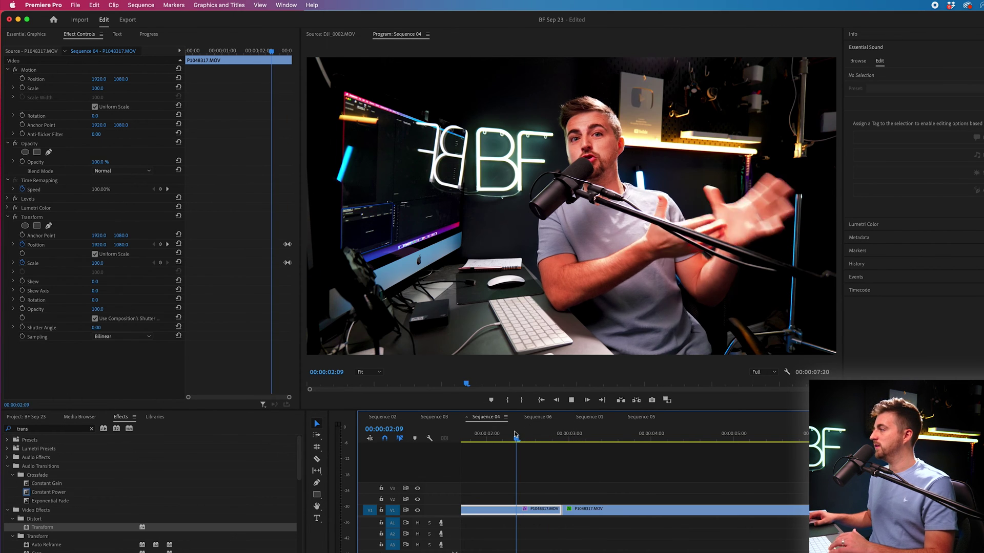
{"action": "key", "text": "space"}
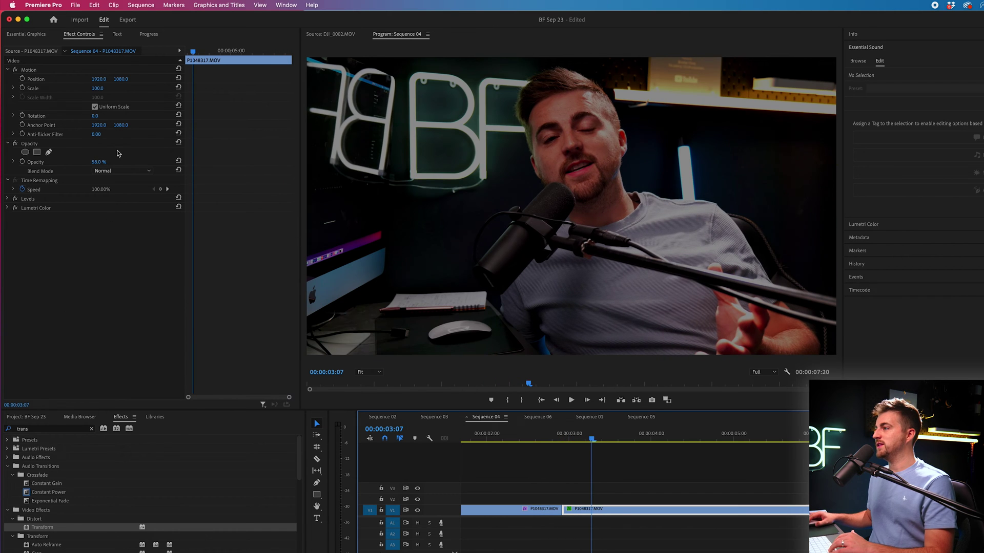
{"action": "left_click_drag", "start_coordinate": [100, 162], "coordinate": [128, 162]}
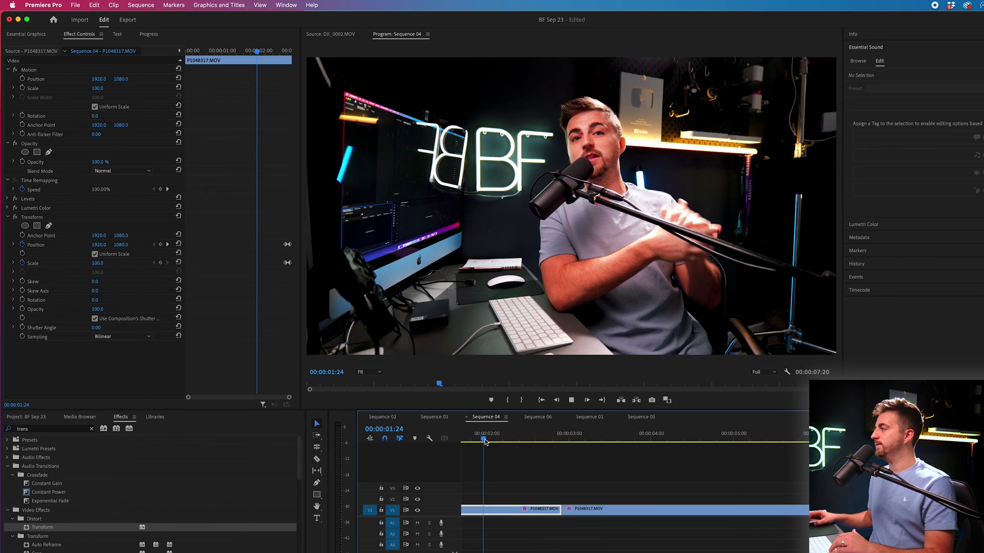
Apply Ease Out interpolation to the wide clip's starting Transform Position and Scale keyframes at 00:00:02:19 and play back the zoom.
{"action": "left_click", "coordinate": [553, 440]}
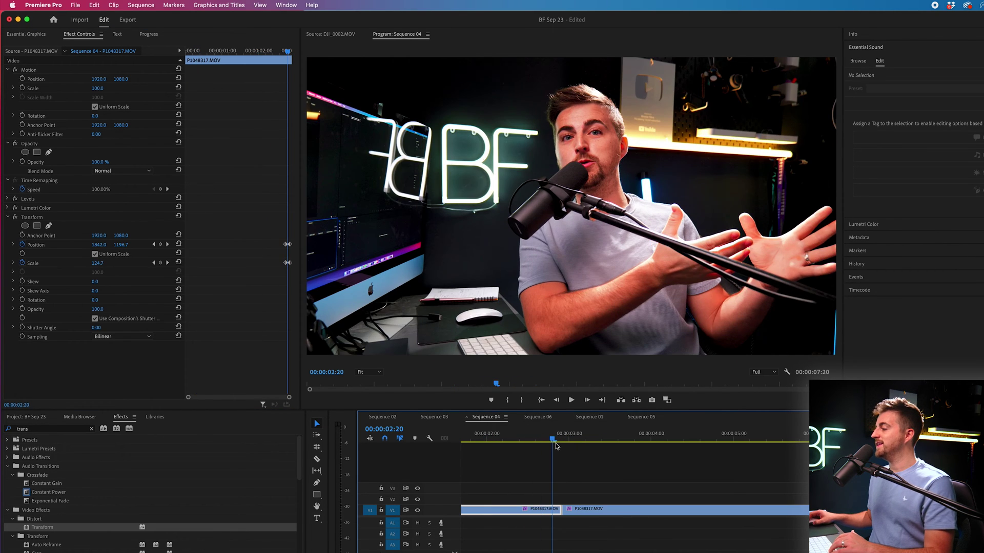
{"action": "left_click_drag", "start_coordinate": [553, 444], "coordinate": [551, 444]}
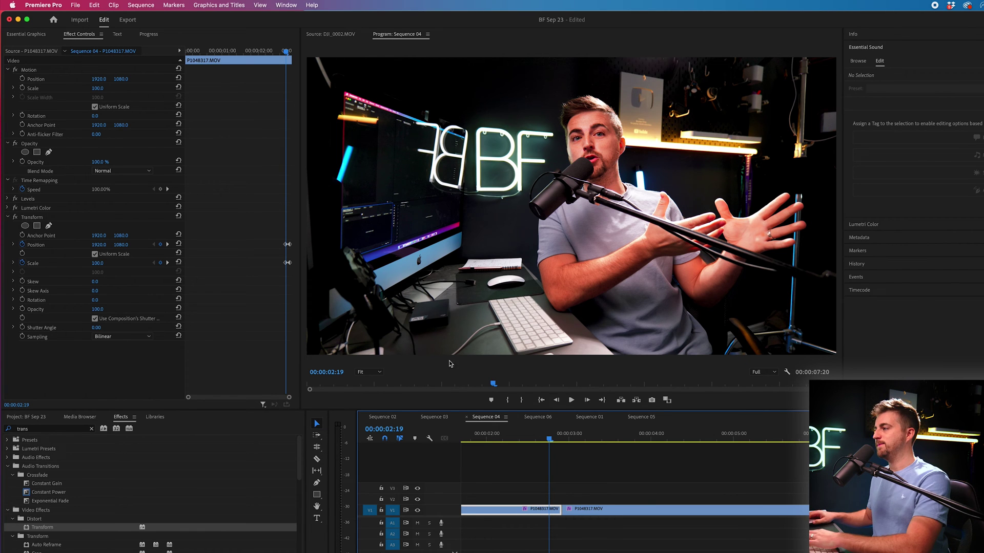
{"action": "left_click", "coordinate": [264, 286]}
{"action": "key", "text": "="}
{"action": "key", "text": "="}
{"action": "key", "text": "="}
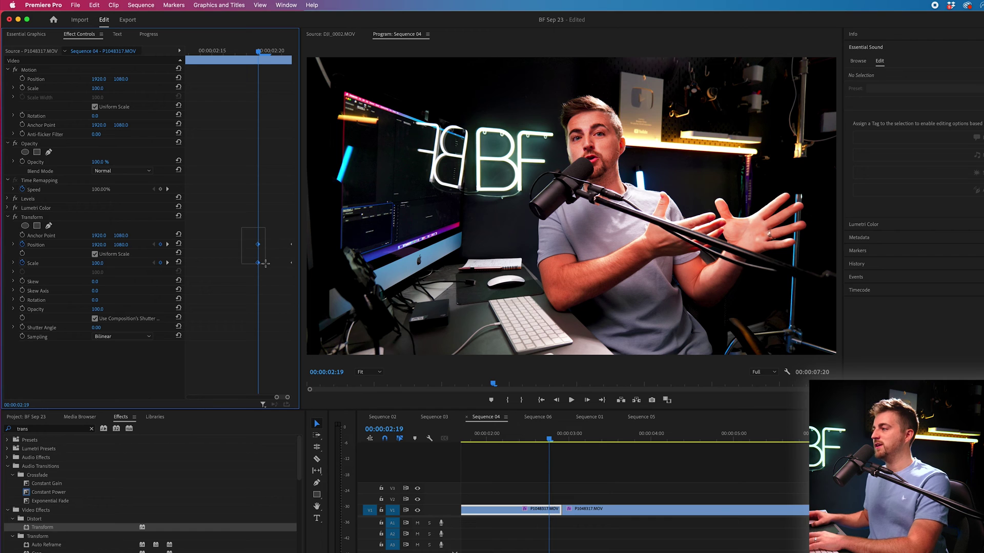
{"action": "left_click_drag", "start_coordinate": [265, 264], "coordinate": [266, 264]}
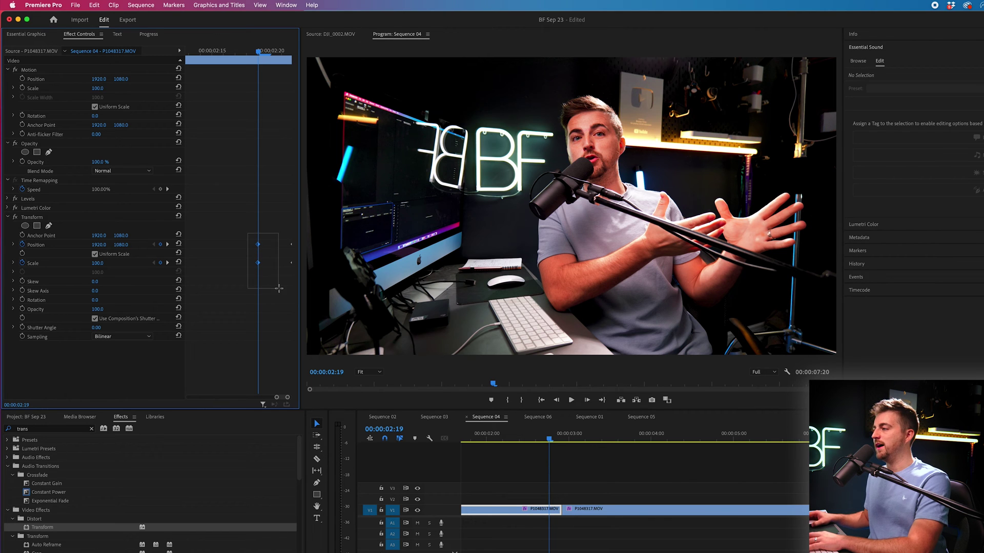
{"action": "right_click", "coordinate": [258, 263]}
{"action": "mouse_move", "coordinate": [308, 344]}
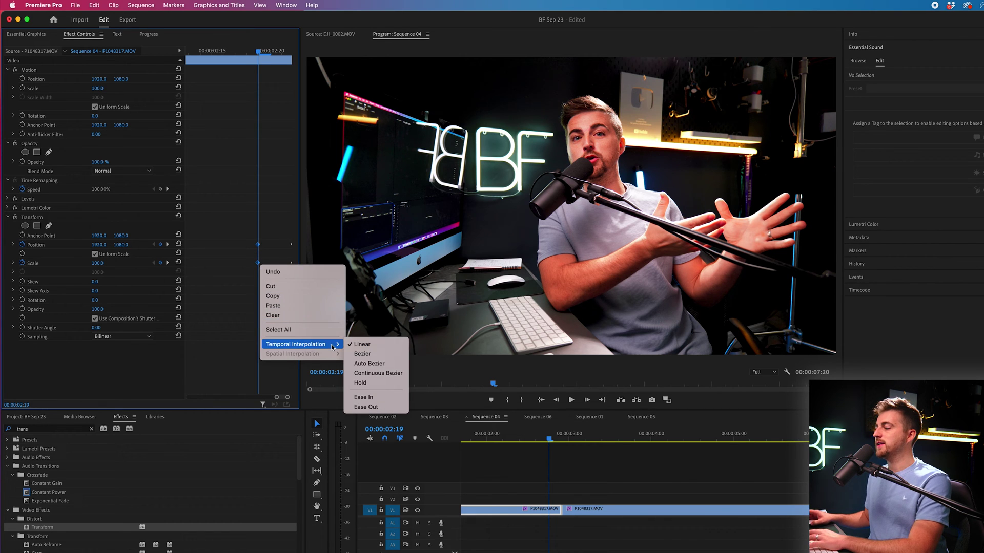
{"action": "left_click", "coordinate": [379, 408]}
{"action": "left_click", "coordinate": [246, 51]}
{"action": "key", "text": "space"}
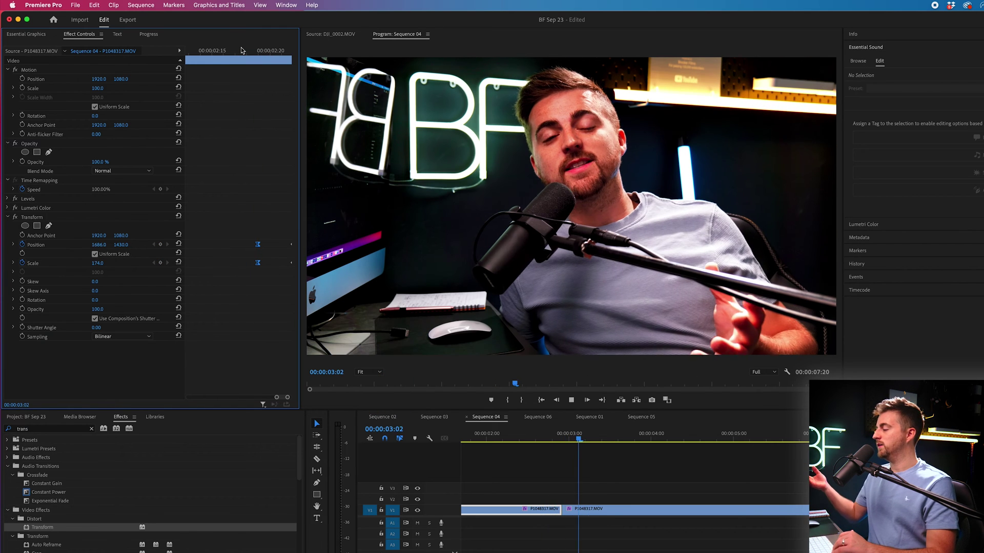
{"action": "key", "text": "space"}
Apply Ease In interpolation to the wide clip's ending Transform Position and Scale keyframes and play back the eased zoom.
{"action": "left_click", "coordinate": [528, 507]}
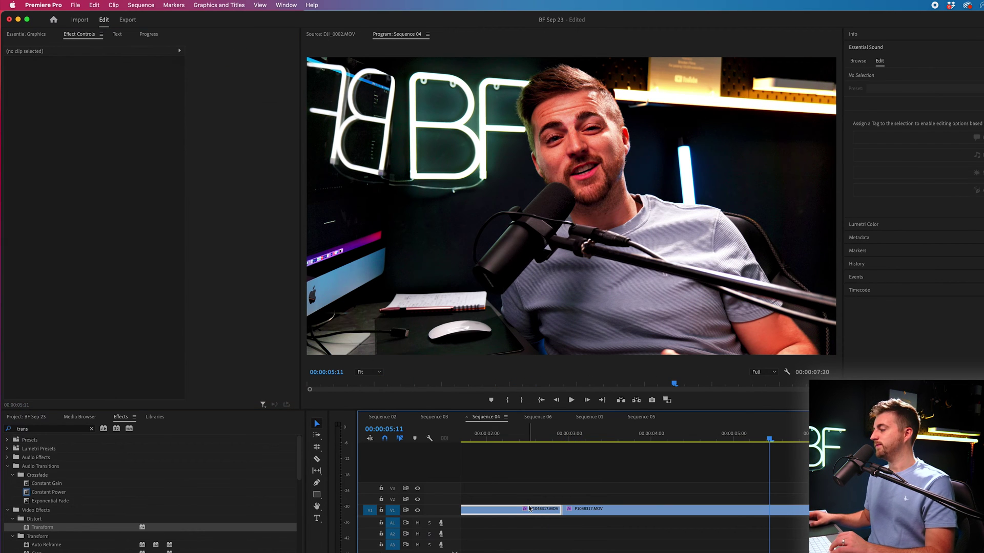
{"action": "left_click", "coordinate": [285, 51]}
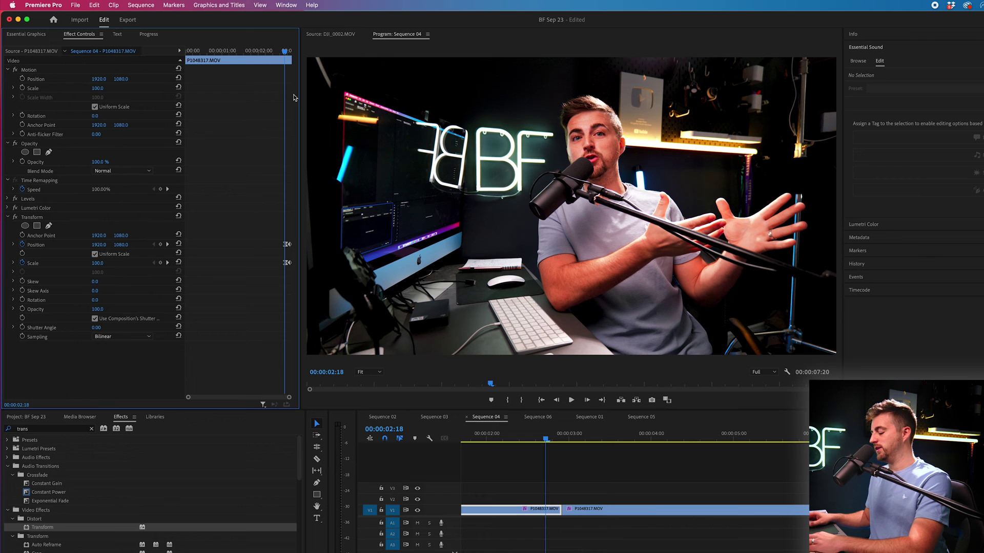
{"action": "key", "text": "equal"}
{"action": "key", "text": "equal"}
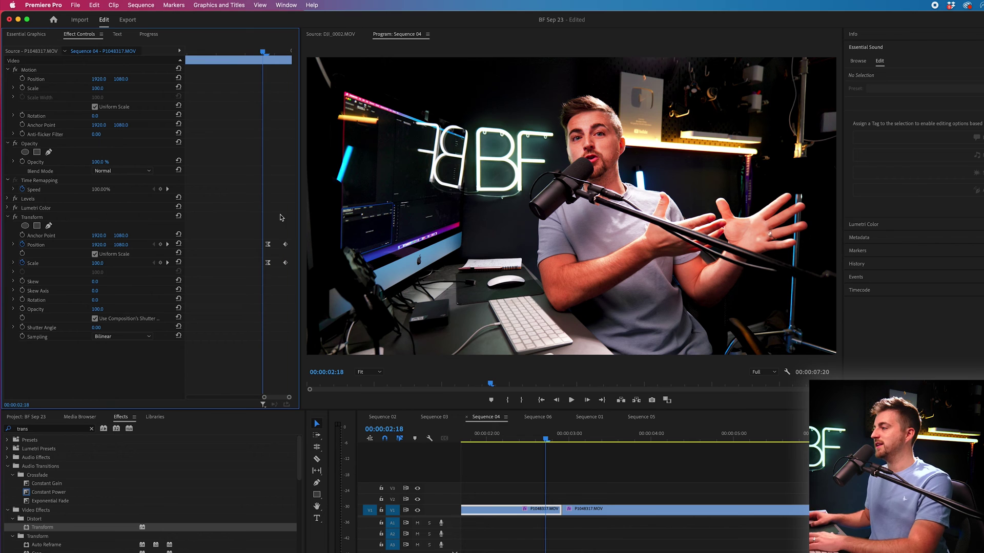
{"action": "right_click", "coordinate": [286, 264]}
{"action": "mouse_move", "coordinate": [366, 346]}
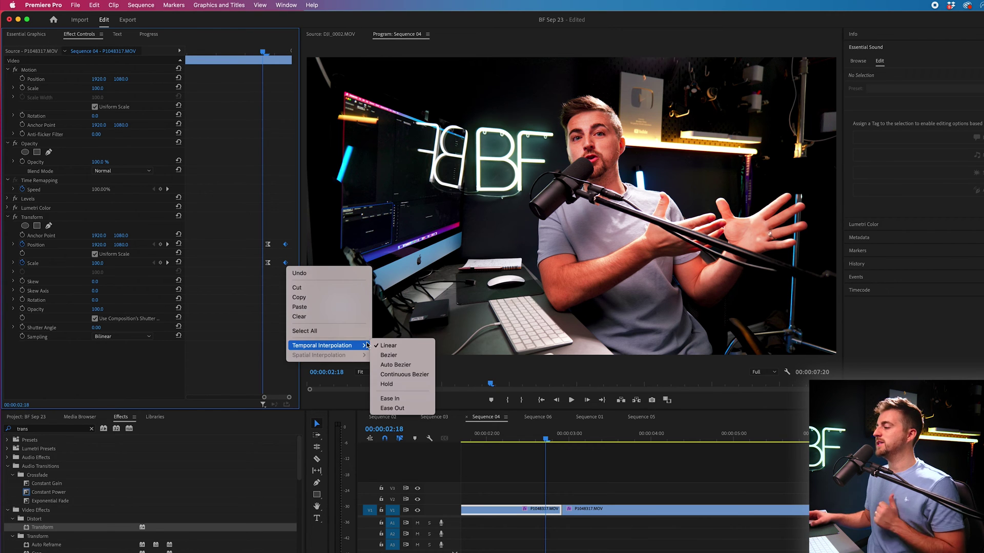
{"action": "left_click", "coordinate": [389, 399]}
{"action": "key", "text": "space"}
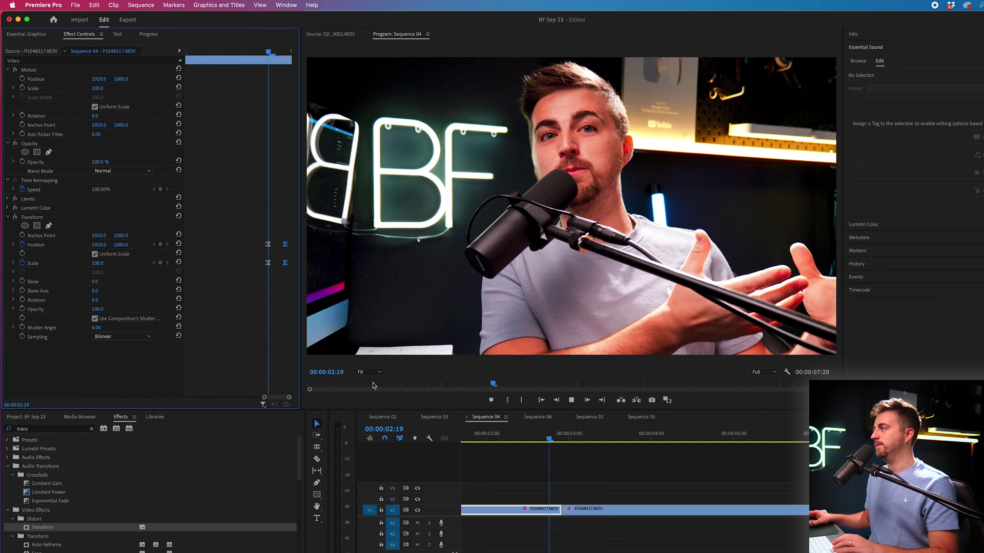
{"action": "key", "text": "space"}
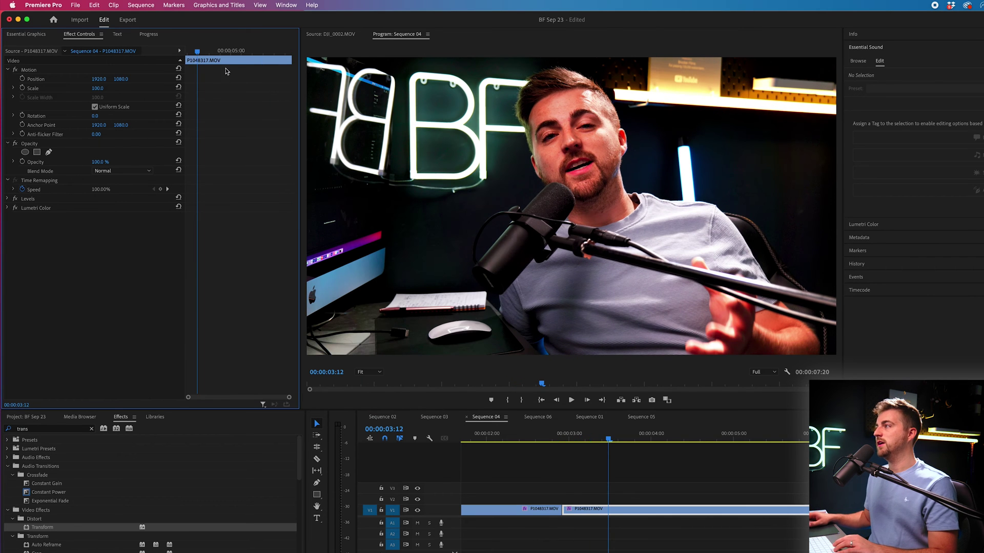
Turn off Use Composition's Shutter Angle in the wide clip's Transform effect and set its Shutter Angle to 180 for motion blur.
{"action": "left_click", "coordinate": [527, 511]}
{"action": "left_click_drag", "start_coordinate": [565, 438], "coordinate": [551, 440]}
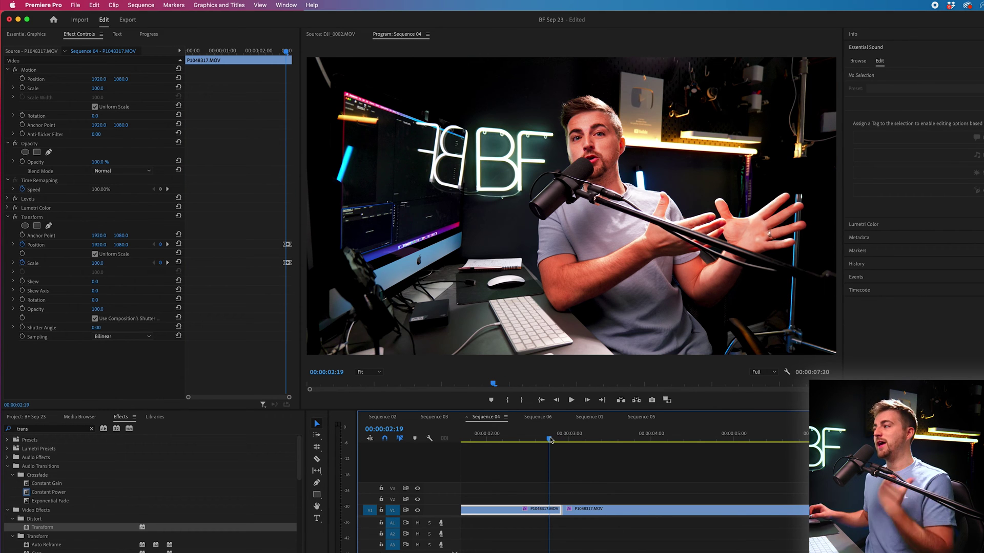
{"action": "left_click", "coordinate": [285, 283]}
{"action": "key", "text": "equal"}
{"action": "key", "text": "equal"}
{"action": "key", "text": "equal"}
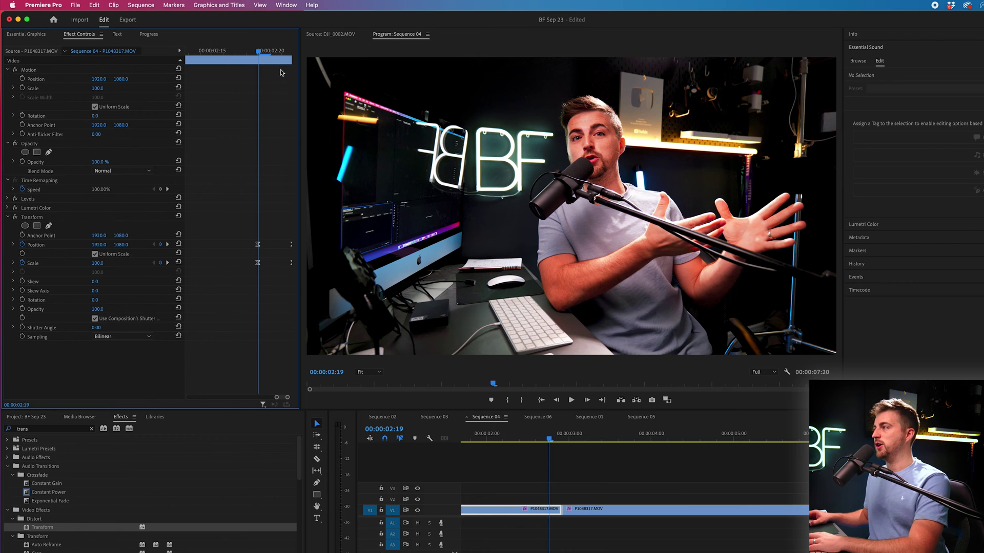
{"action": "left_click_drag", "start_coordinate": [270, 59], "coordinate": [284, 62]}
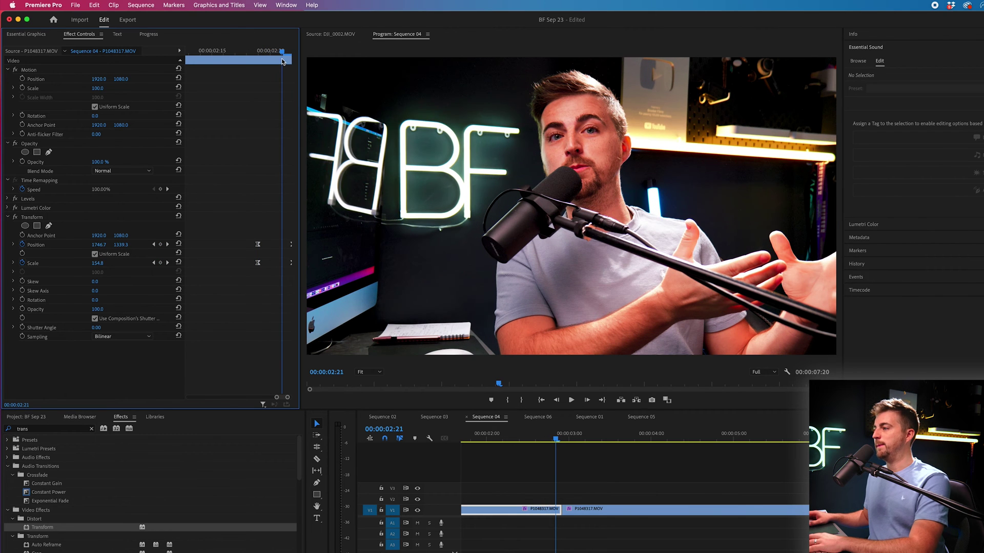
{"action": "left_click", "coordinate": [129, 322]}
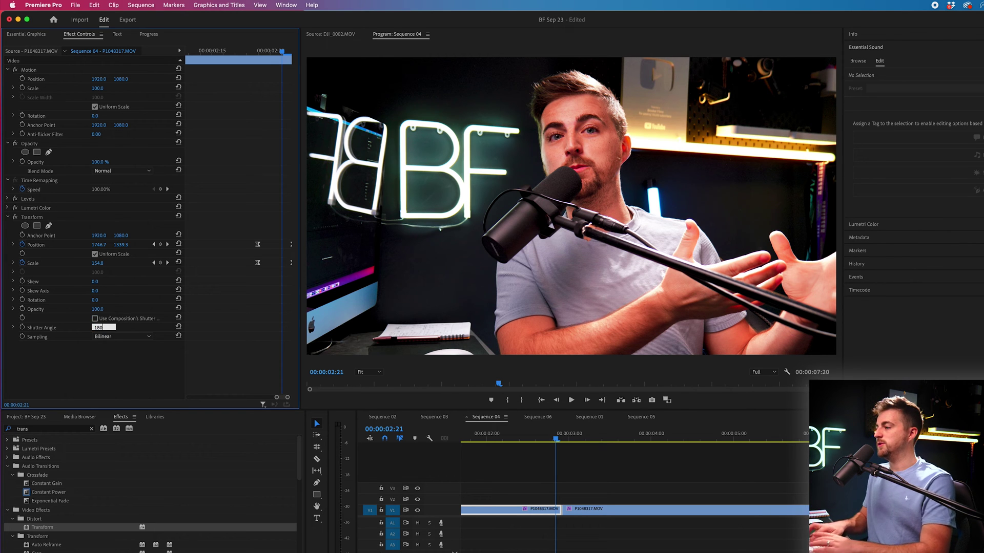
{"action": "key", "text": "Return"}
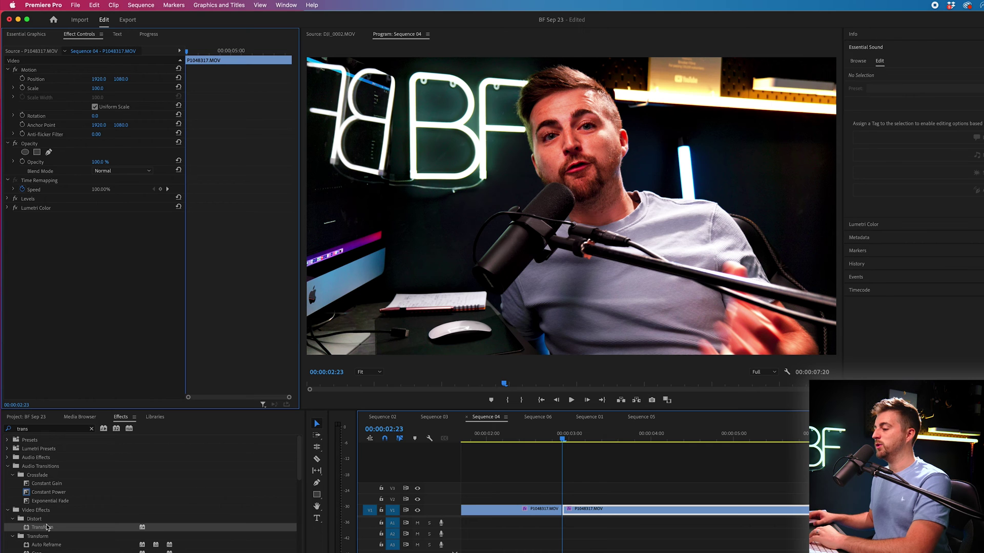
Add the Transform effect to the close-up clip and enable Position and Scale keyframes at its first frame, 00:00:02:23.
{"action": "left_click_drag", "start_coordinate": [45, 530], "coordinate": [59, 285]}
{"action": "left_click_drag", "start_coordinate": [200, 51], "coordinate": [150, 54]}
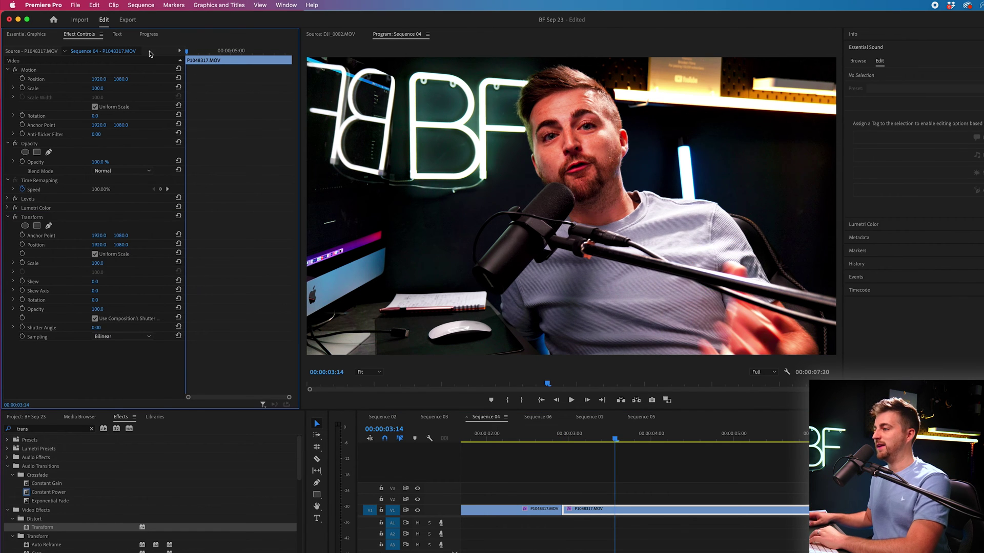
{"action": "key", "text": "shift+Left"}
{"action": "key", "text": "shift+Left"}
{"action": "key", "text": "shift+Left"}
{"action": "left_click", "coordinate": [22, 244]}
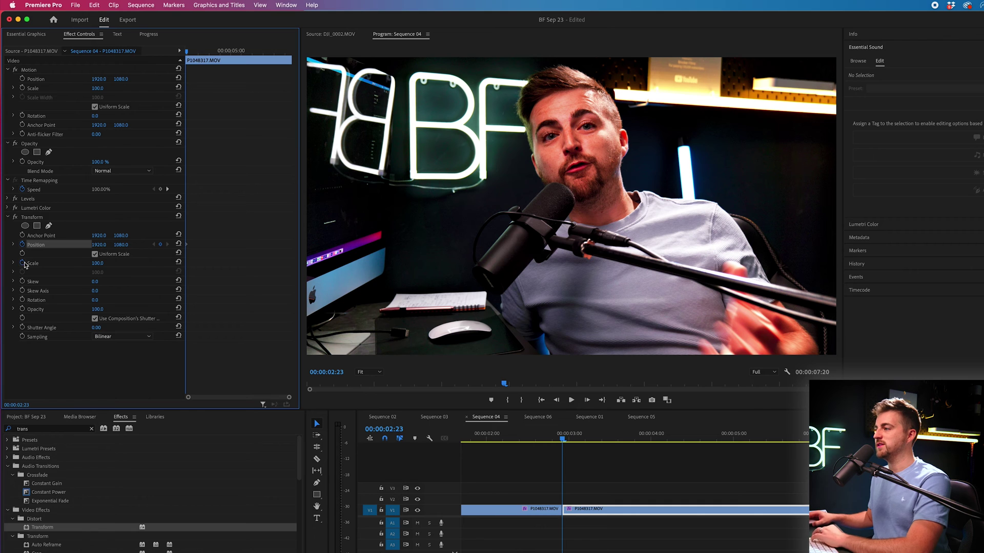
{"action": "left_click", "coordinate": [22, 263]}
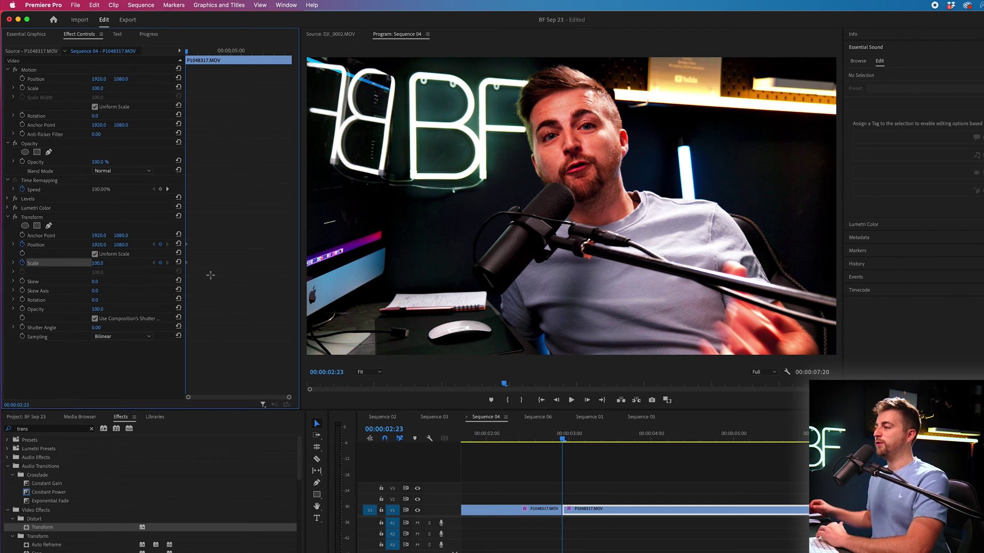
At 00:00:03:02, set the close-up clip's Transform Scale to 112 and Position to 1920, 1206.
{"action": "key", "text": "Right"}
{"action": "key", "text": "Right"}
{"action": "key", "text": "Right"}
{"action": "key", "text": "Right"}
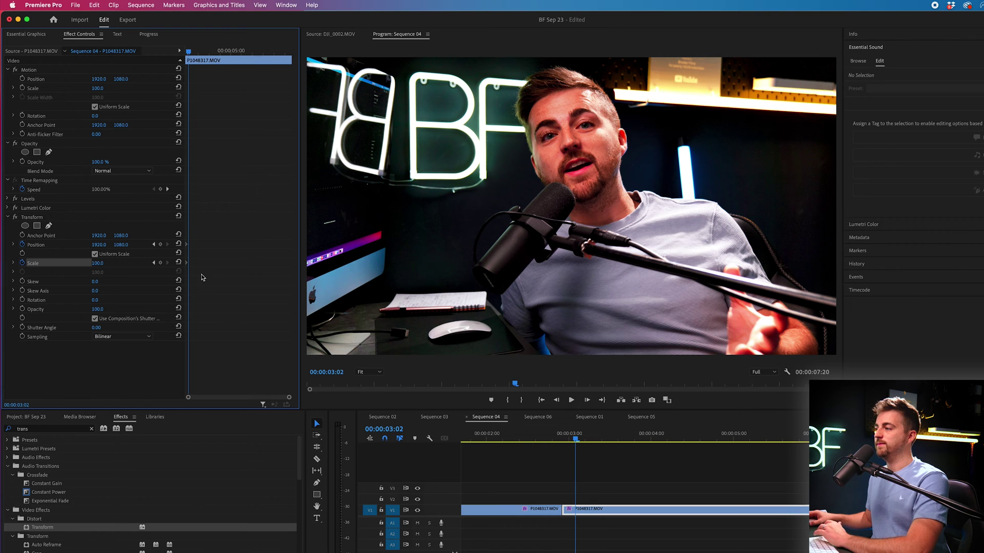
{"action": "left_click_drag", "start_coordinate": [98, 263], "coordinate": [186, 245]}
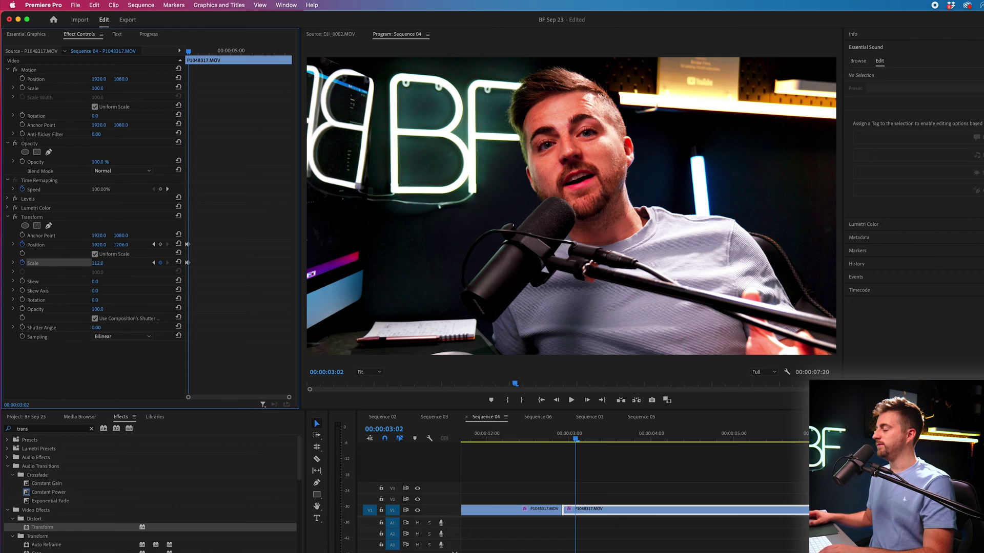
At 00:00:03:07, reset the close-up clip's Transform Position to 1920, 1080 and Scale to 100.
{"action": "key", "text": "="}
{"action": "key", "text": "="}
{"action": "key", "text": "Right"}
{"action": "key", "text": "Right"}
{"action": "key", "text": "Right"}
{"action": "key", "text": "Right"}
{"action": "key", "text": "Right"}
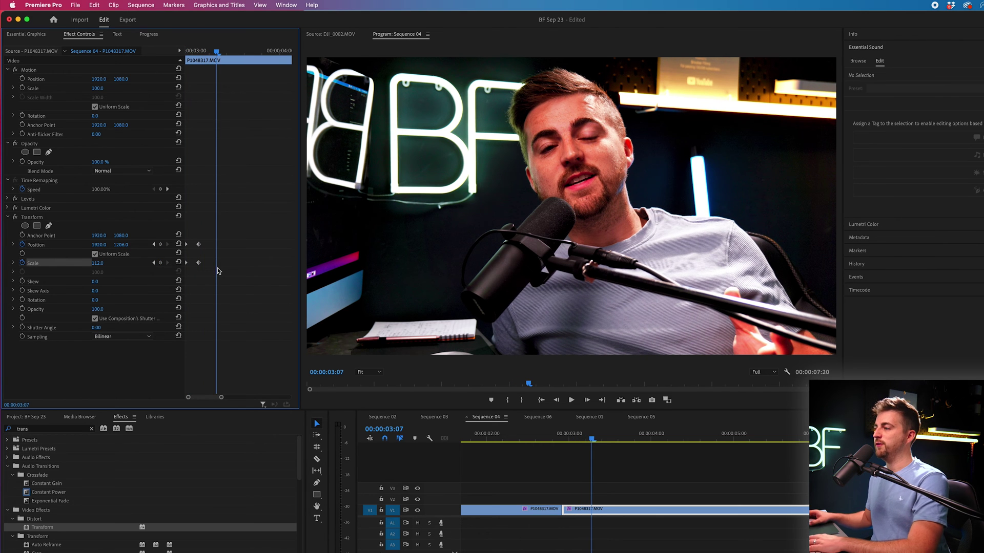
{"action": "left_click", "coordinate": [178, 244]}
{"action": "left_click", "coordinate": [179, 262]}
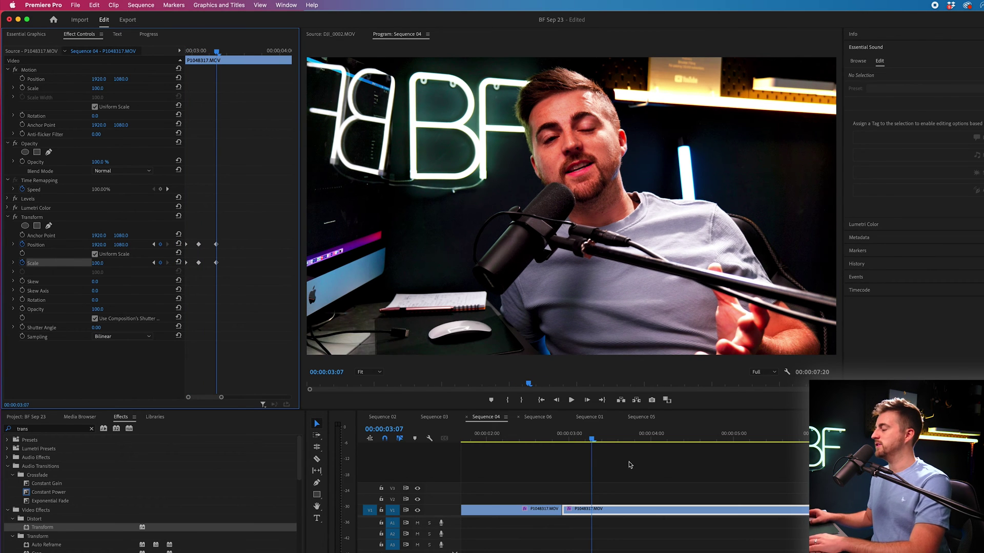
Play back the cut to review the close-up clip's overshoot after the zoom.
{"action": "left_click", "coordinate": [506, 434]}
{"action": "key", "text": "space"}
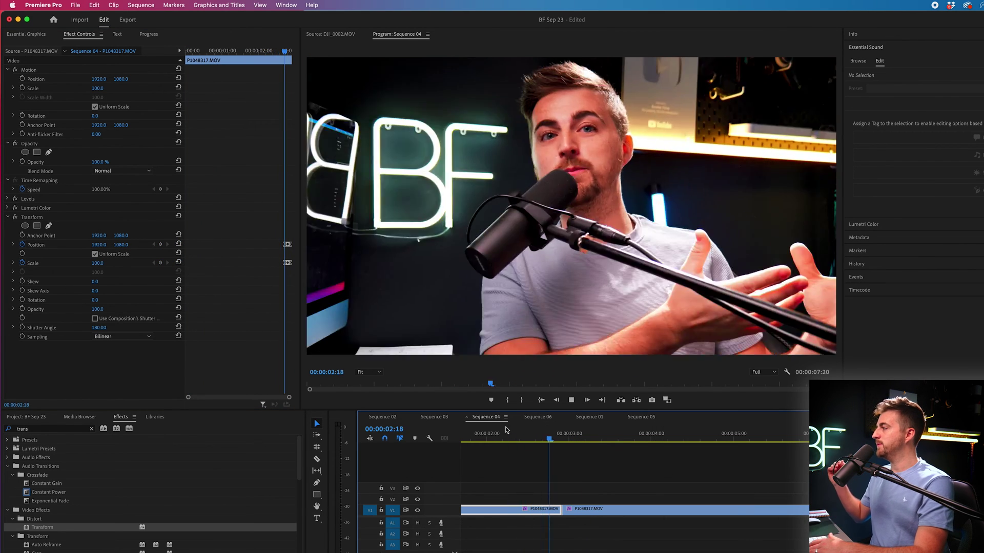
{"action": "left_click", "coordinate": [507, 434]}
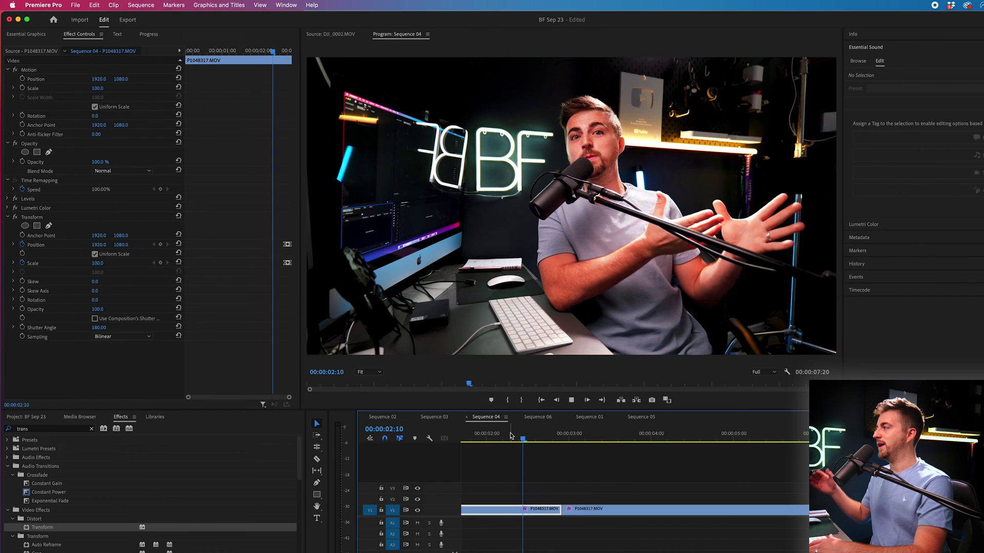
{"action": "key", "text": "space"}
Shift the close-up clip's overshoot and final Position and Scale keyframes earlier, to about 00:00:03:00 and 00:00:03:03.
{"action": "left_click", "coordinate": [565, 438]}
{"action": "key", "text": "Right"}
{"action": "key", "text": "Right"}
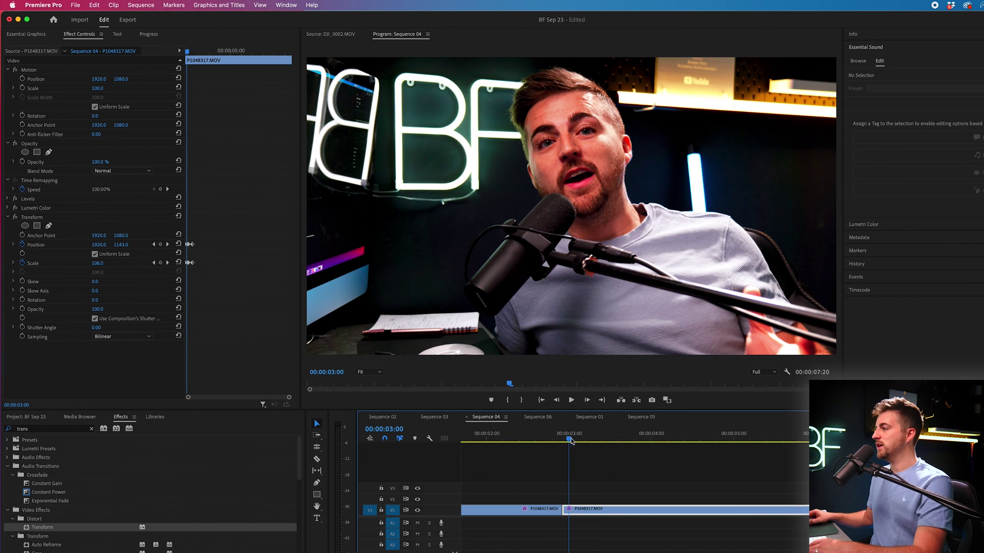
{"action": "left_click", "coordinate": [200, 288]}
{"action": "key", "text": "equal"}
{"action": "key", "text": "equal"}
{"action": "key", "text": "equal"}
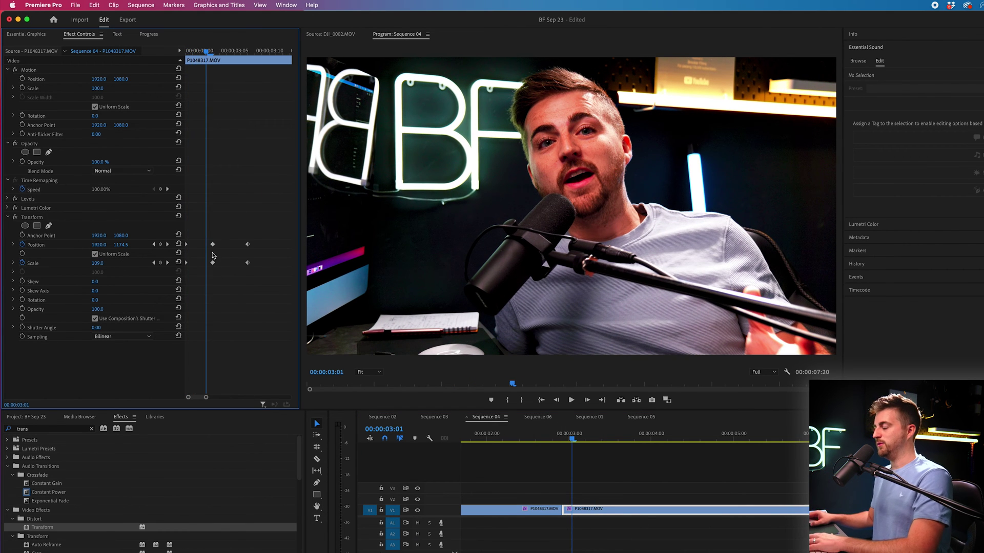
{"action": "left_click_drag", "start_coordinate": [260, 231], "coordinate": [221, 249]}
Play back the transition from just before the cut to check the tightened overshoot timing.
{"action": "left_click", "coordinate": [547, 435]}
{"action": "key", "text": "space"}
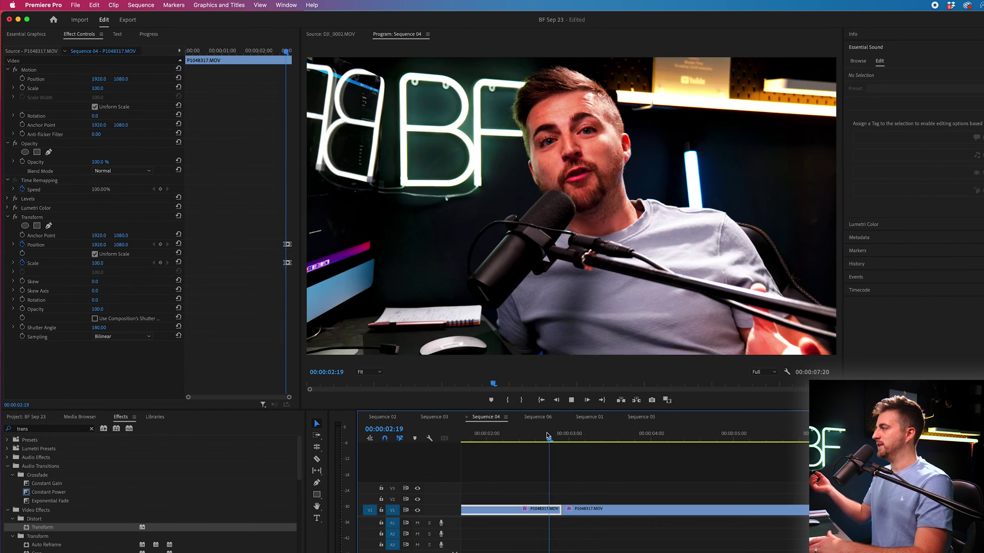
{"action": "left_click", "coordinate": [546, 435]}
{"action": "key", "text": "space"}
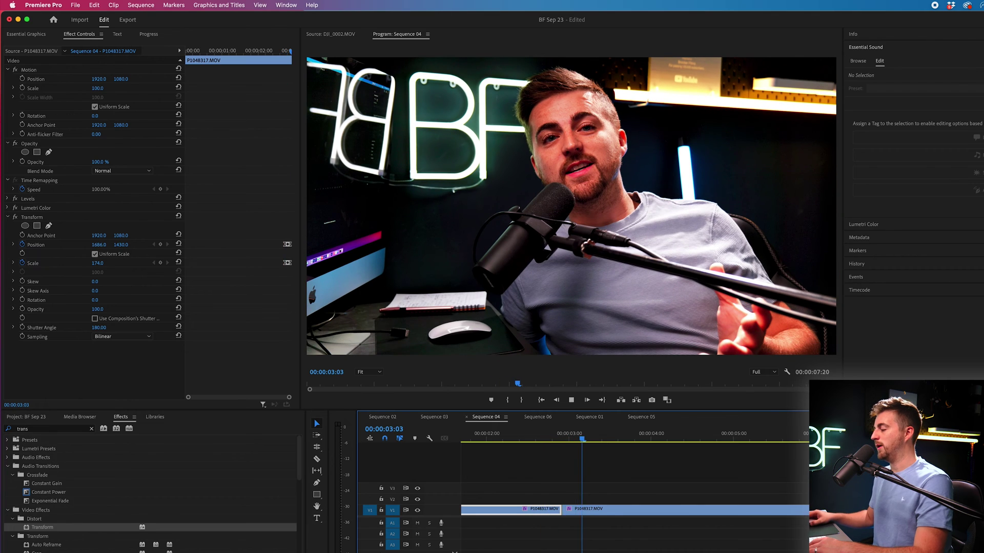
{"action": "key", "text": "space"}
Move the close-up clip's final Transform Position and Scale keyframes to 00:00:03:06 to slow the settling movement.
{"action": "left_click", "coordinate": [200, 248]}
{"action": "key", "text": "equal"}
{"action": "key", "text": "equal"}
{"action": "key", "text": "equal"}
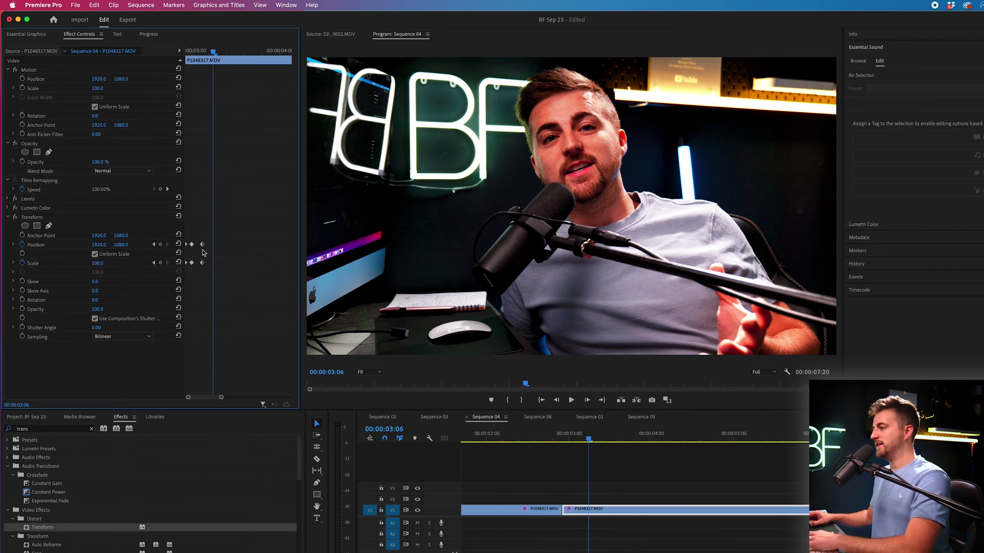
{"action": "key", "text": "minus"}
{"action": "left_click_drag", "start_coordinate": [191, 51], "coordinate": [185, 52]}
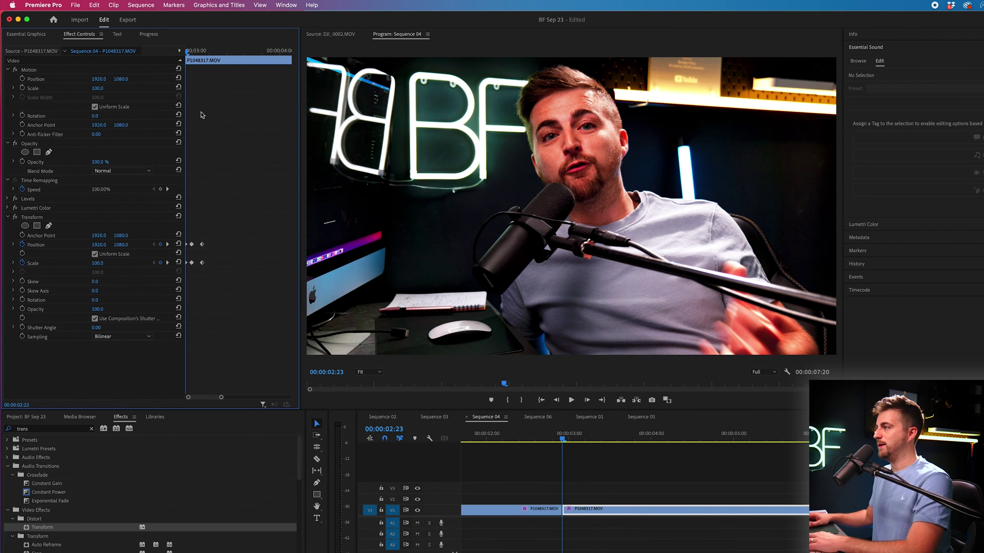
{"action": "key", "text": "equal"}
{"action": "key", "text": "equal"}
{"action": "left_click_drag", "start_coordinate": [265, 226], "coordinate": [223, 288]}
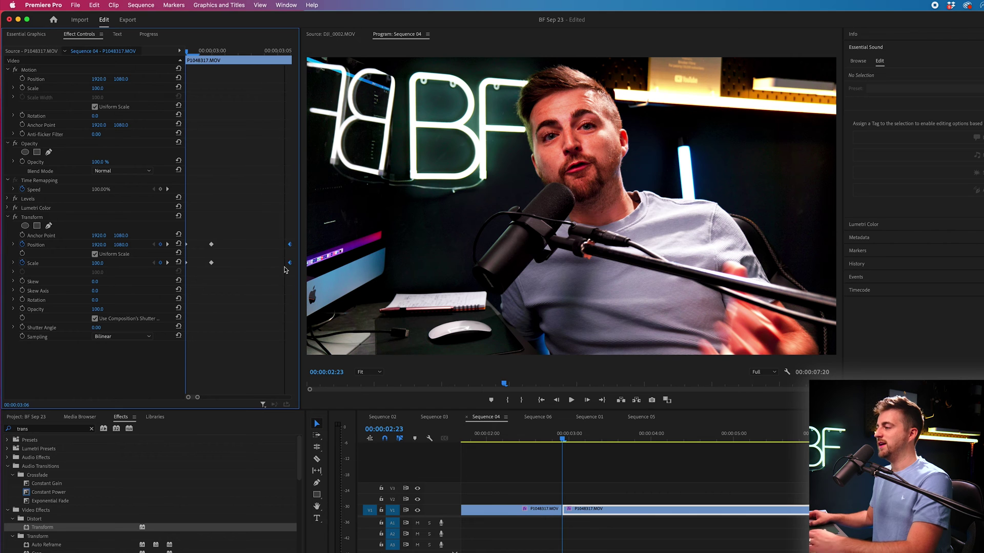
Play back the transition across the cut to check the slower settle of the close-up.
{"action": "key", "text": "minus"}
{"action": "key", "text": "space"}
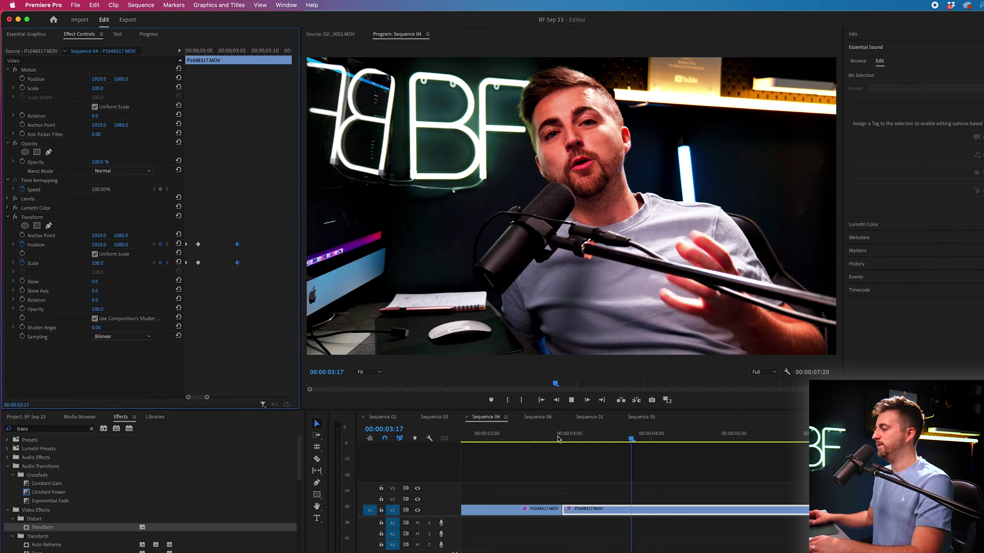
{"action": "left_click", "coordinate": [536, 425]}
{"action": "key", "text": "space"}
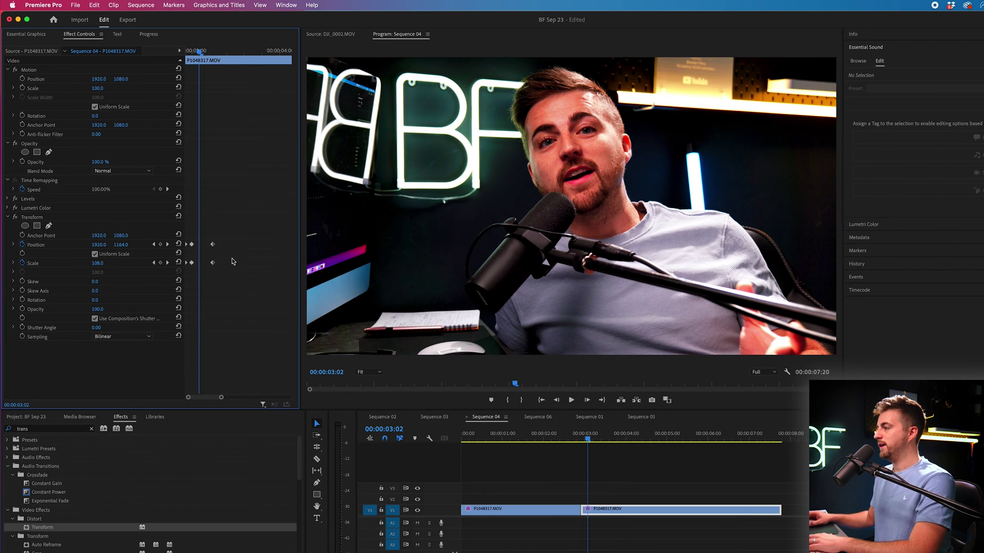
Apply Ease In to the close-up clip's final Transform keyframes and set its shutter angle to 180 without the composition's shutter.
{"action": "key", "text": "equal"}
{"action": "left_click_drag", "start_coordinate": [250, 229], "coordinate": [231, 269]}
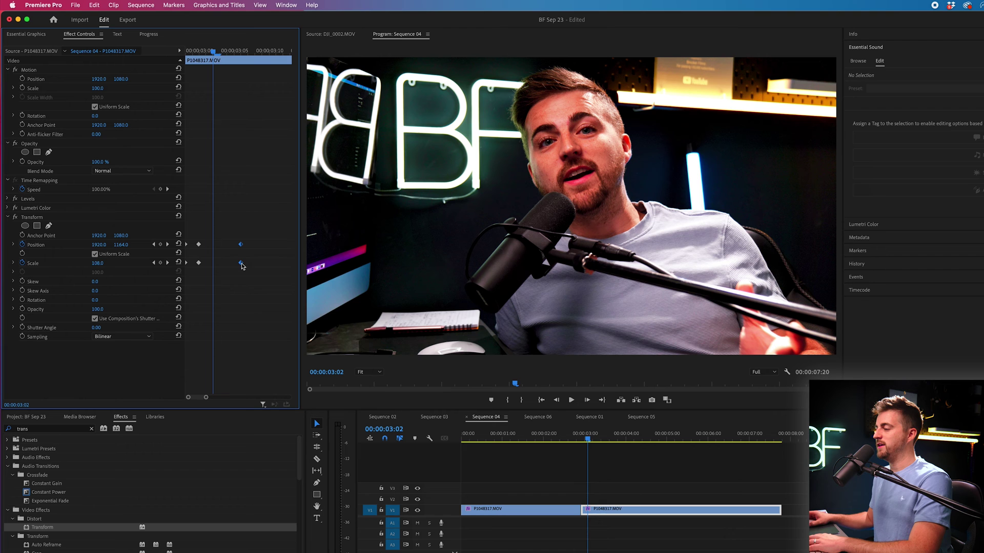
{"action": "right_click", "coordinate": [242, 264]}
{"action": "mouse_move", "coordinate": [287, 345]}
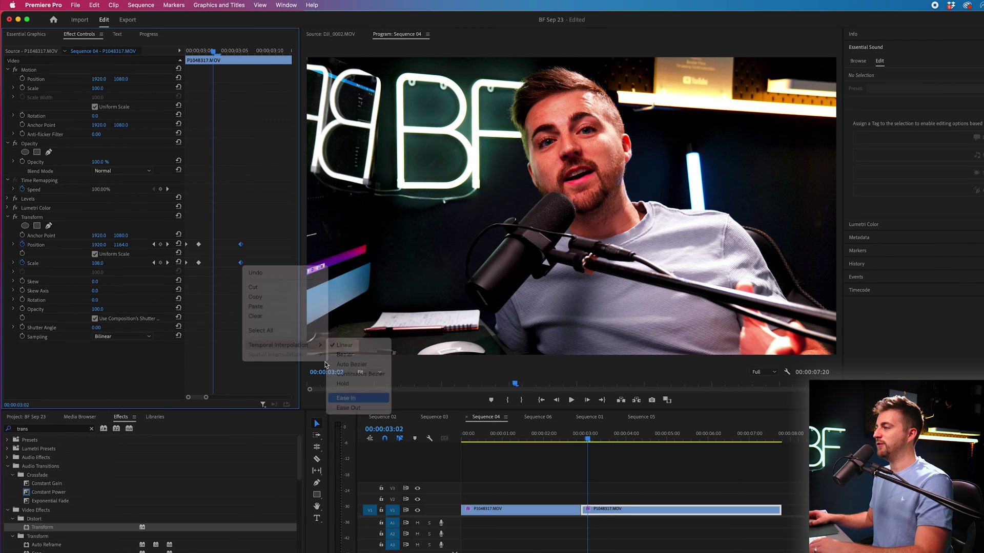
{"action": "left_click", "coordinate": [354, 398]}
{"action": "key", "text": "space"}
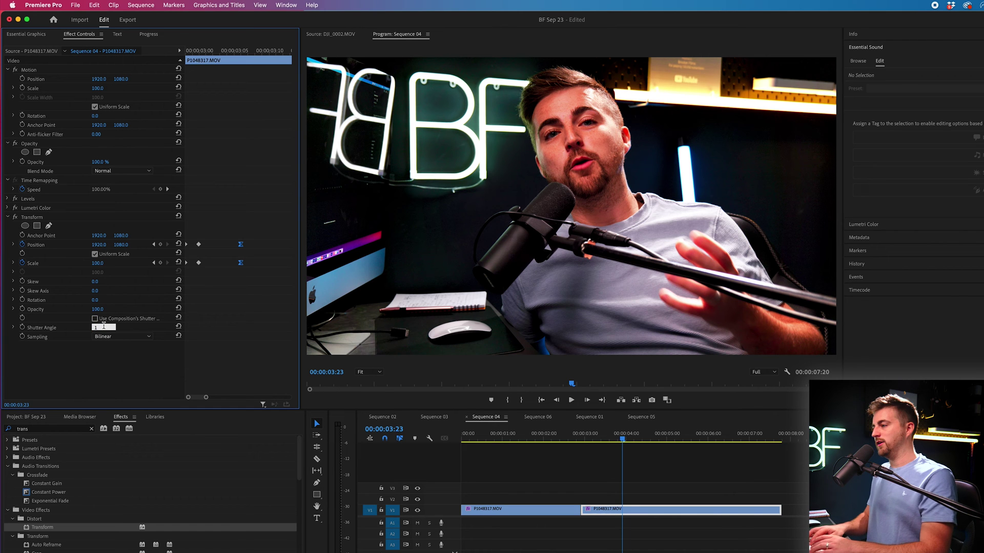
Play back the transition from 00:00:02:12 to review the motion blur across the cut.
{"action": "left_click", "coordinate": [563, 437]}
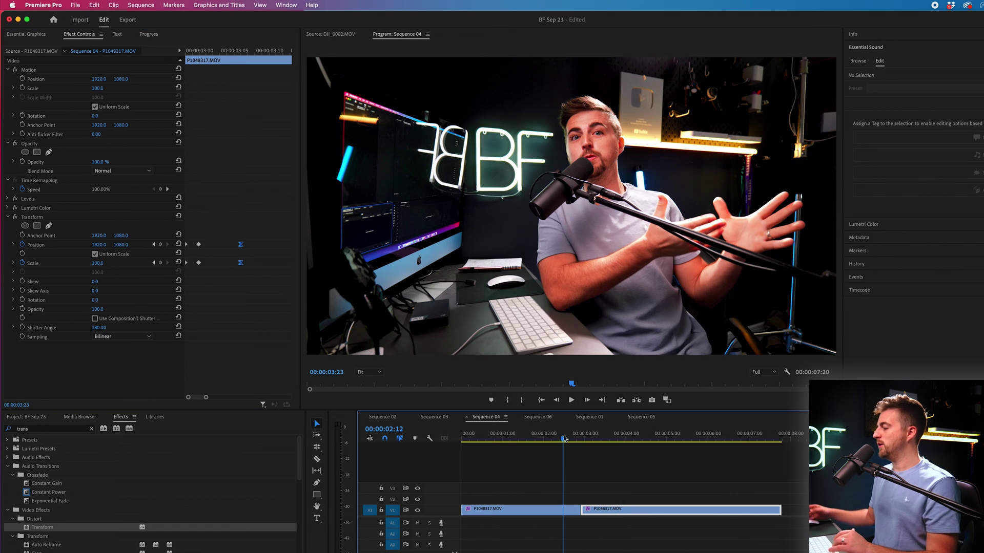
{"action": "key", "text": "space"}
{"action": "left_click", "coordinate": [563, 438]}
{"action": "key", "text": "space"}
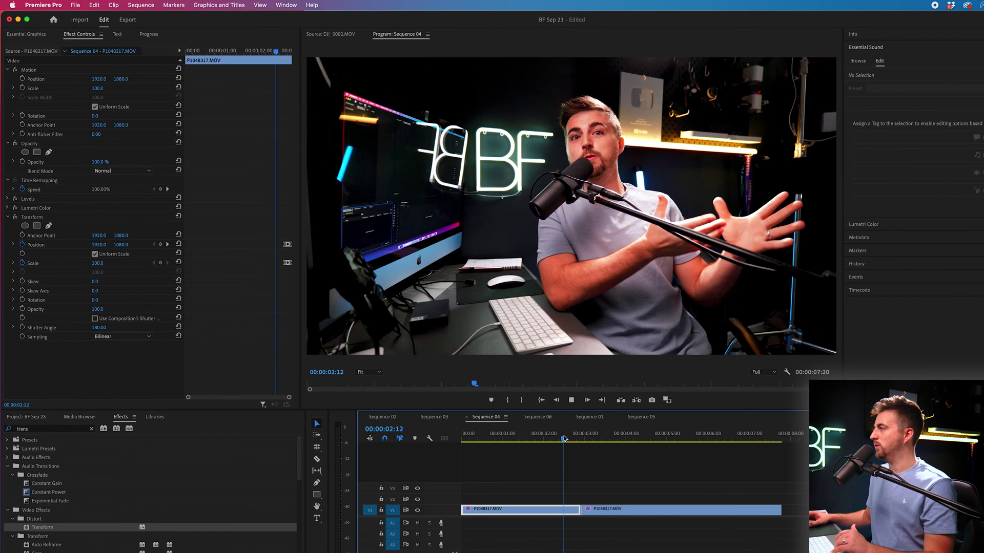
Step frame by frame through the end of the wide clip to inspect the motion blur just before the cut.
{"action": "left_click", "coordinate": [564, 438]}
{"action": "key", "text": "Right"}
{"action": "key", "text": "Right"}
{"action": "key", "text": "Right"}
{"action": "key", "text": "Right"}
{"action": "key", "text": "Right"}
{"action": "key", "text": "Right"}
{"action": "key", "text": "Right"}
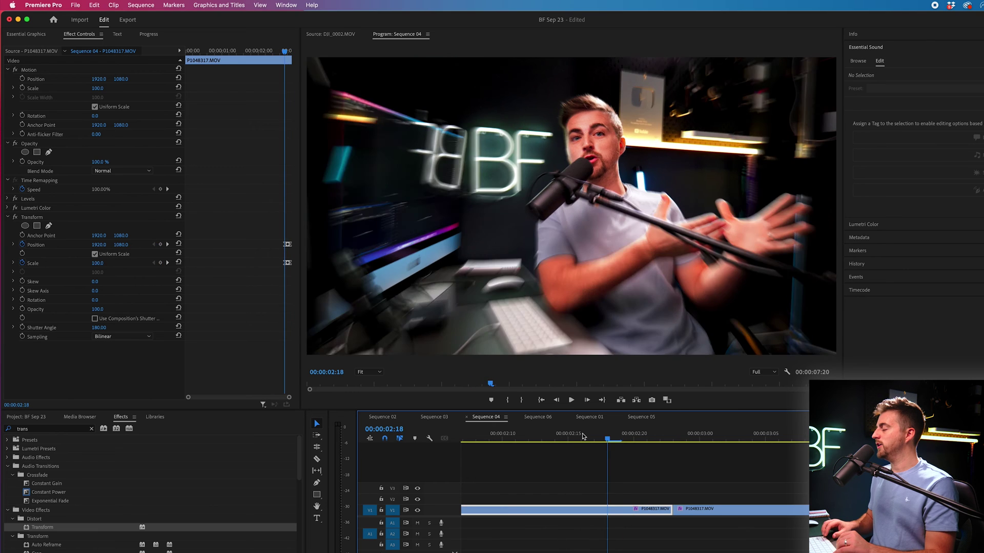
{"action": "key", "text": "Left"}
{"action": "key", "text": "Left"}
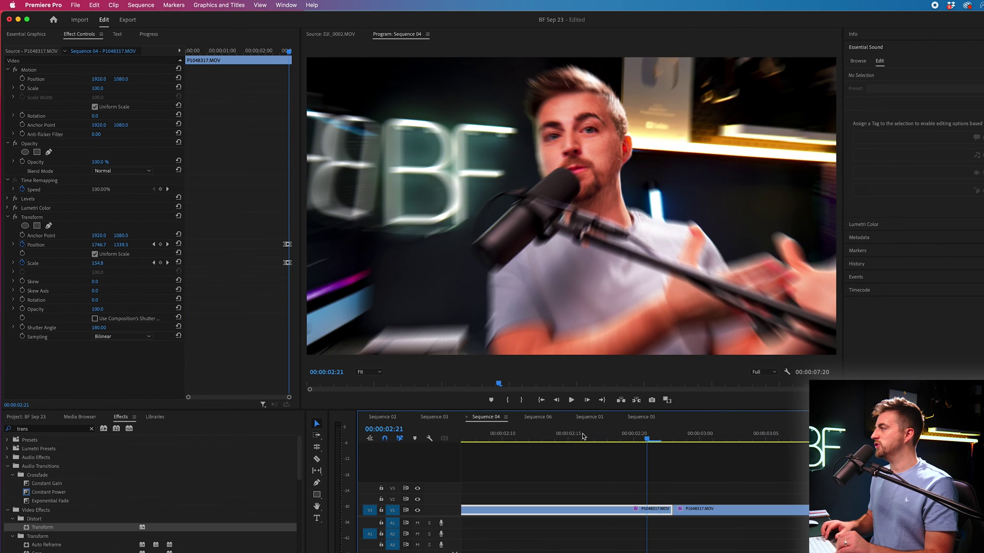
{"action": "key", "text": "Right"}
{"action": "key", "text": "Right"}
{"action": "key", "text": "Left"}
{"action": "key", "text": "Left"}
{"action": "key", "text": "Right"}
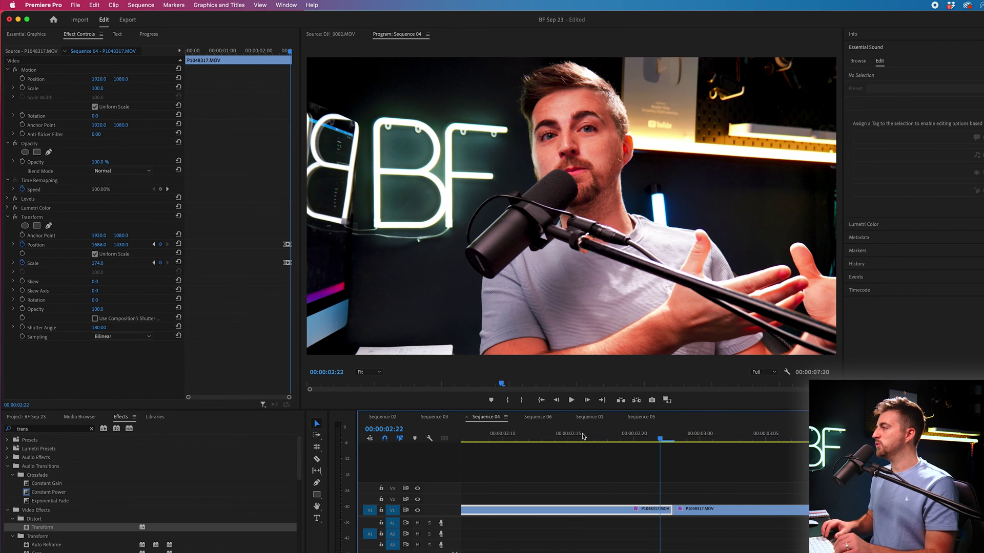
Move the close-up clip one frame earlier so that it overwrites the wide clip's last frame.
{"action": "left_click", "coordinate": [686, 510]}
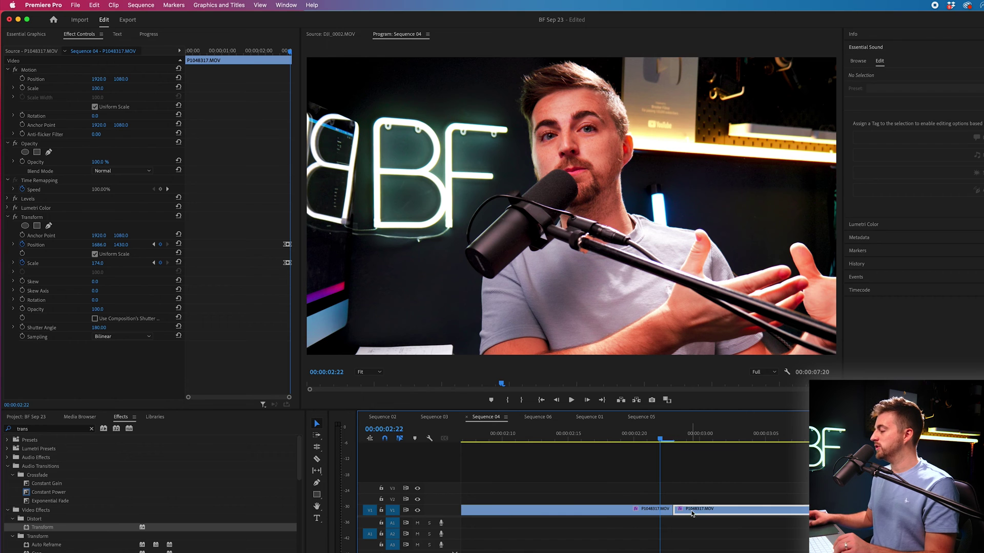
{"action": "left_click_drag", "start_coordinate": [700, 512], "coordinate": [697, 514]}
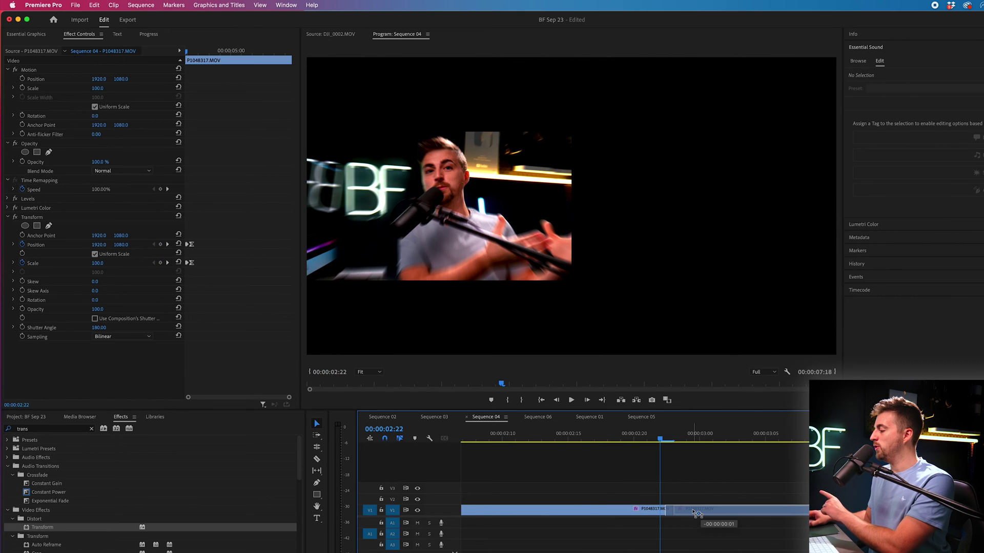
{"action": "left_click_drag", "start_coordinate": [692, 512], "coordinate": [690, 511]}
Replay the transition from just before the shifted cut to check its continuity.
{"action": "left_click", "coordinate": [616, 438]}
{"action": "key", "text": "space"}
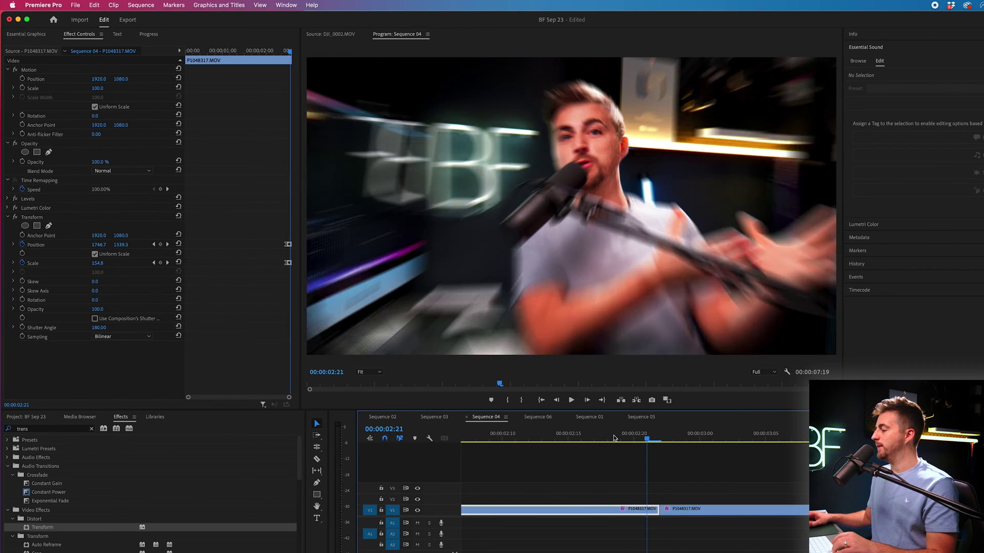
{"action": "key", "text": "space"}
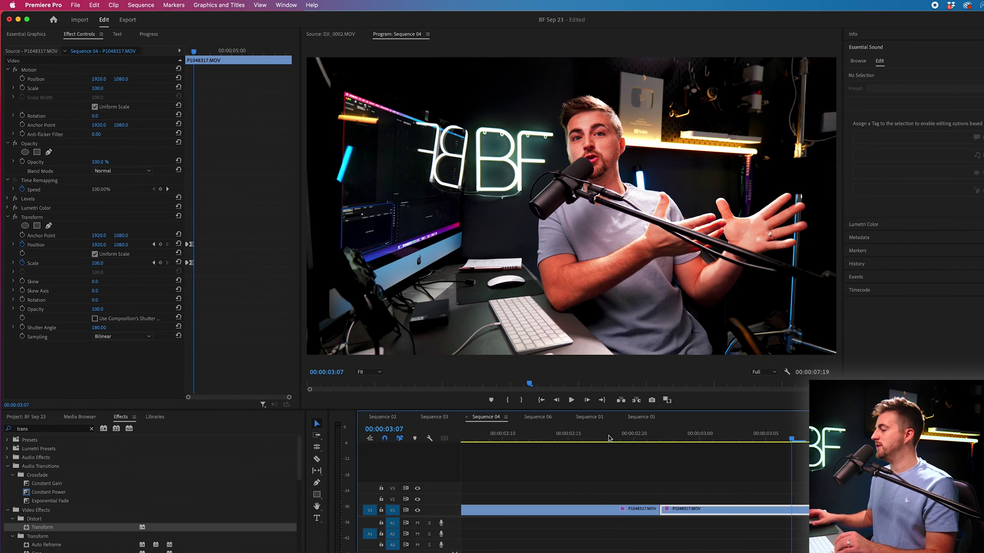
{"action": "left_click", "coordinate": [609, 439]}
{"action": "key", "text": "space"}
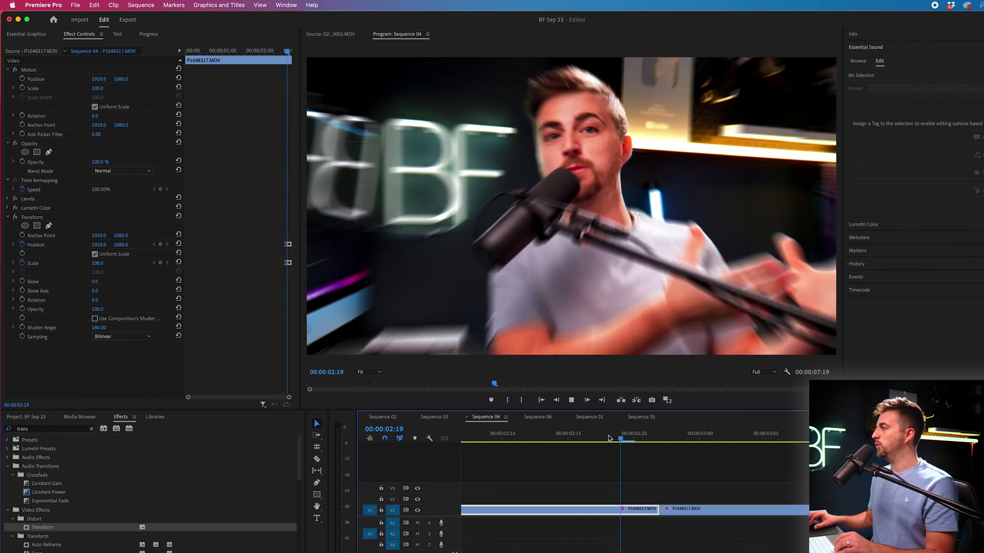
{"action": "key", "text": "space"}
{"action": "key", "text": "space"}
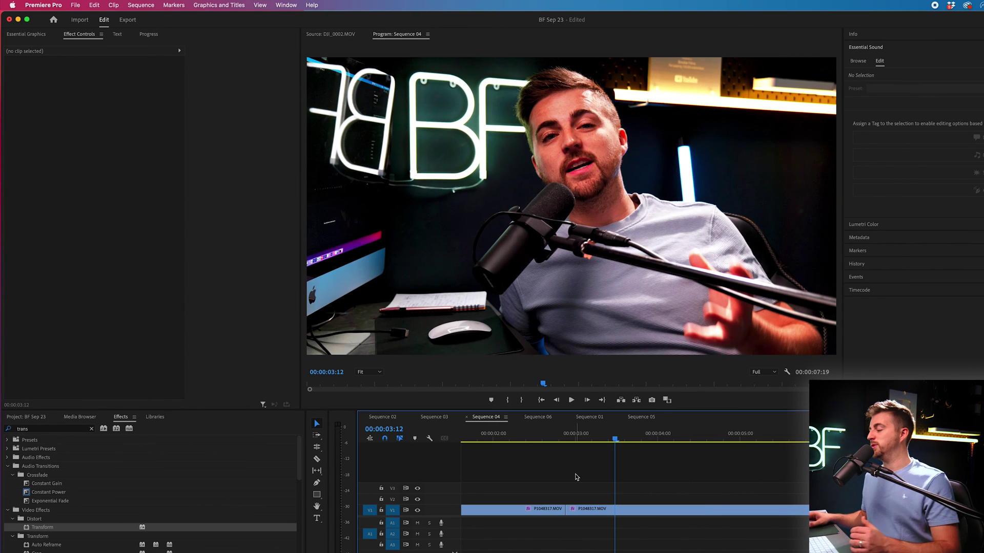
Nest the wide and close-up clips together into one sequence.
{"action": "left_click_drag", "start_coordinate": [702, 475], "coordinate": [498, 517]}
{"action": "left_click_drag", "start_coordinate": [539, 435], "coordinate": [503, 437]}
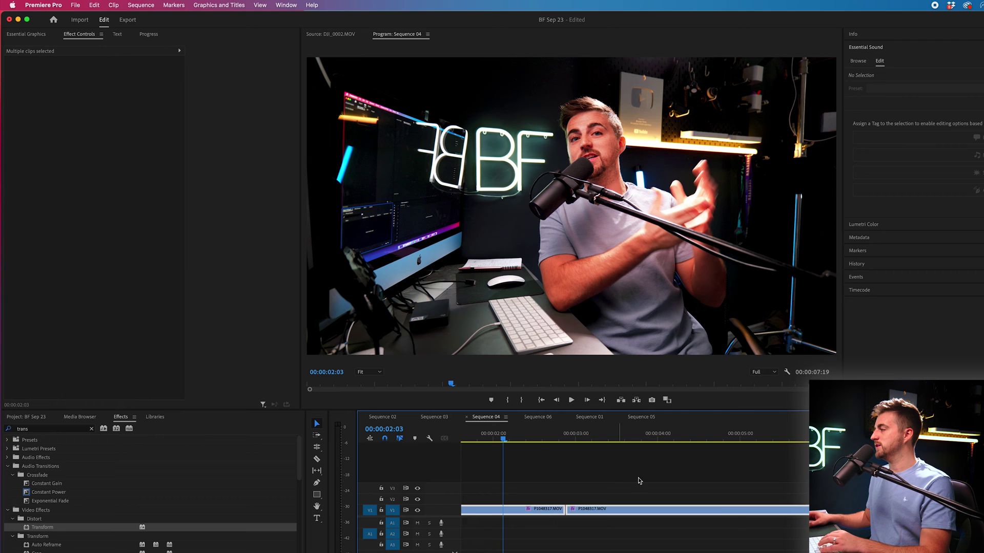
{"action": "left_click_drag", "start_coordinate": [661, 478], "coordinate": [489, 523]}
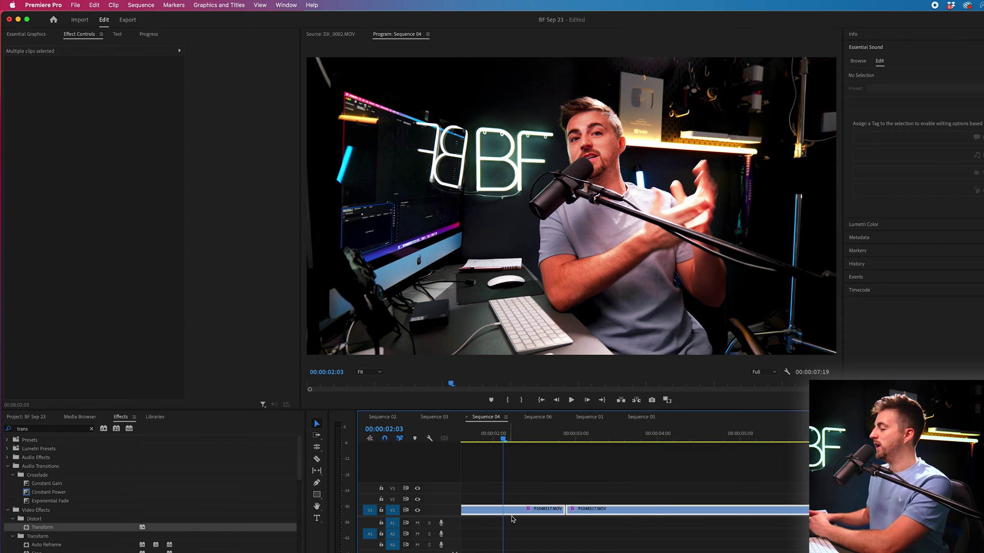
{"action": "right_click", "coordinate": [511, 515]}
{"action": "left_click", "coordinate": [564, 399]}
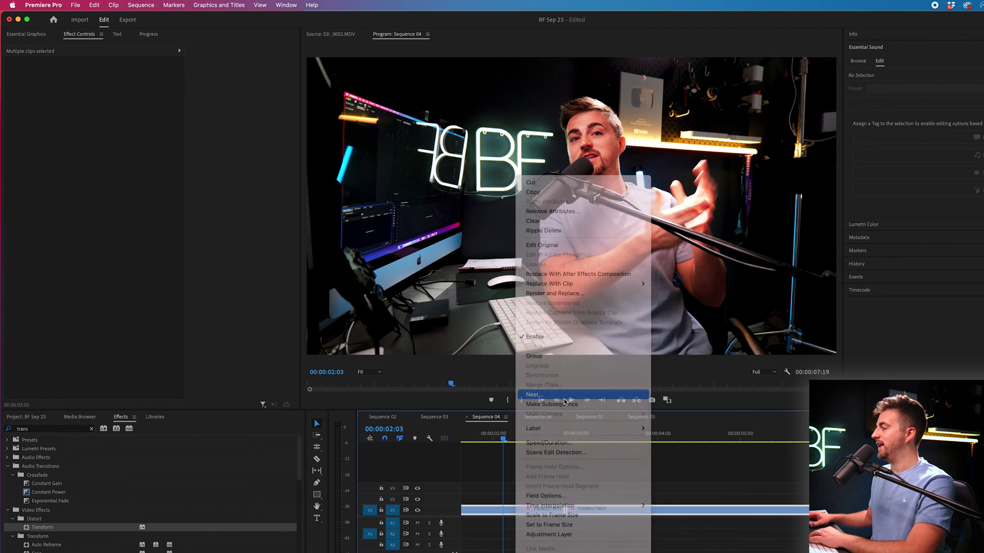
{"action": "key", "text": "Return"}
Apply the Transform effect to the nested sequence and start Position and Scale keyframes at 00:00:02:16.
{"action": "mouse_move", "coordinate": [534, 436]}
{"action": "left_mouse_down"}
{"action": "mouse_move", "coordinate": [563, 437]}
{"action": "mouse_move", "coordinate": [549, 436]}
{"action": "left_mouse_up"}
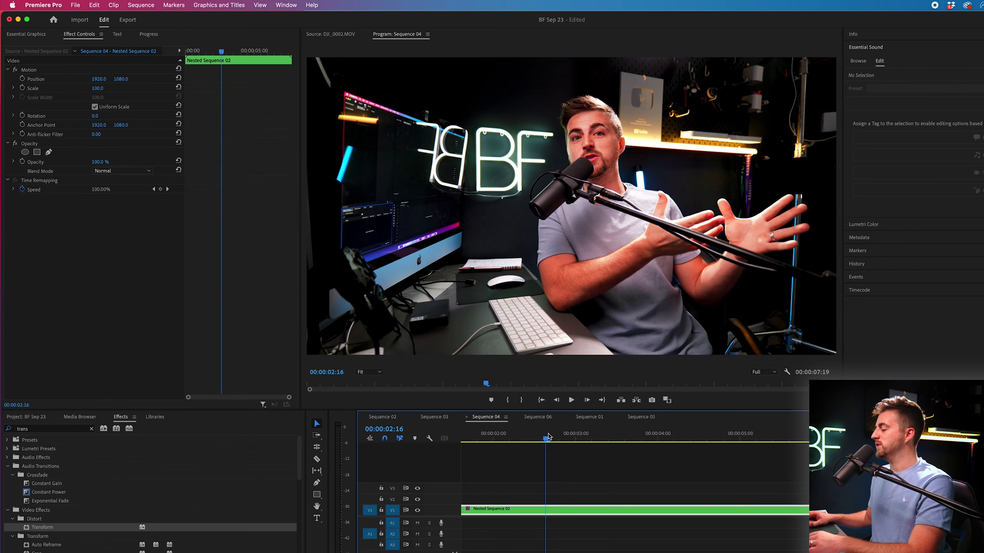
{"action": "left_click_drag", "start_coordinate": [34, 529], "coordinate": [45, 195]}
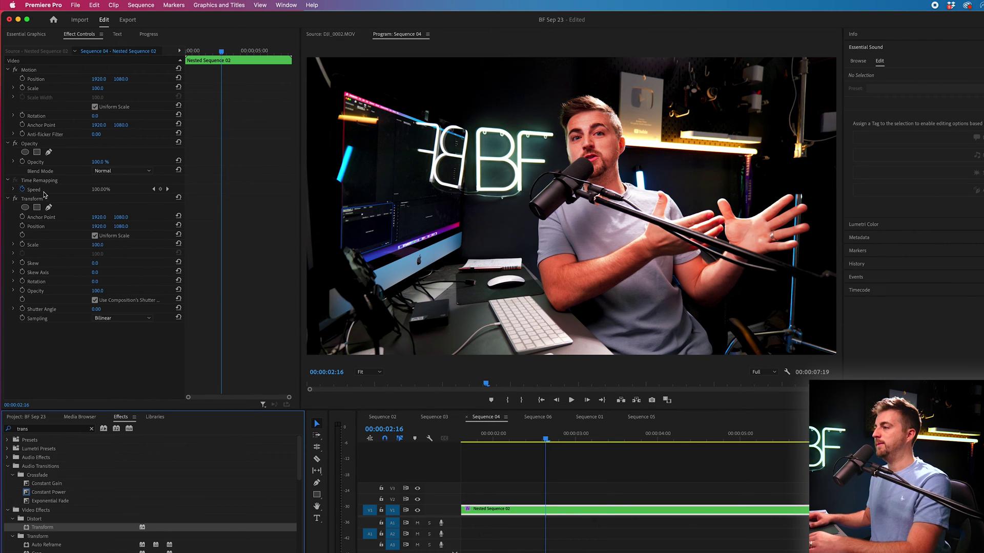
{"action": "left_click", "coordinate": [22, 226]}
{"action": "left_click", "coordinate": [22, 245]}
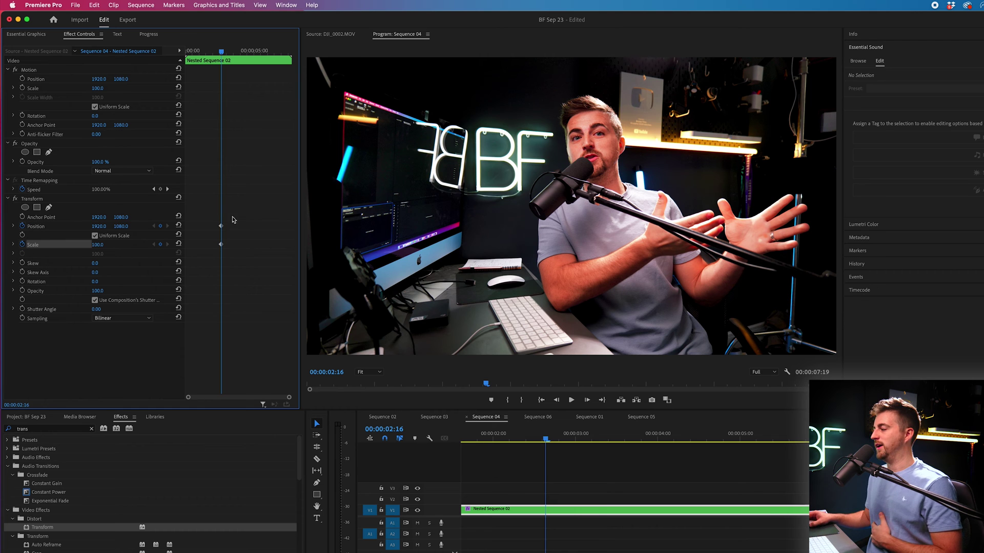
Add Transform Position and Scale keyframes with unchanged values to the nested sequence at 00:00:03:06.
{"action": "left_click_drag", "start_coordinate": [547, 440], "coordinate": [596, 440]}
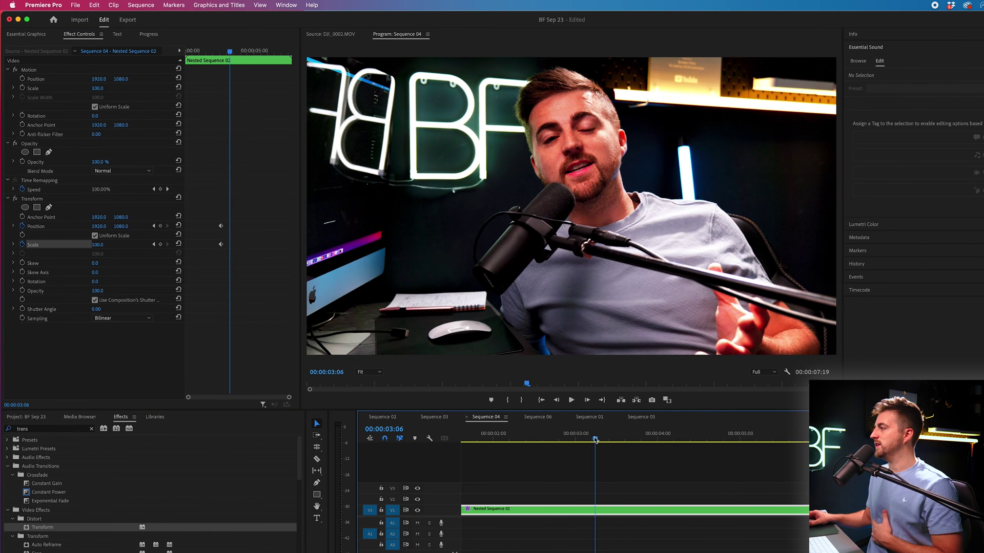
{"action": "left_click", "coordinate": [161, 226]}
{"action": "left_click", "coordinate": [161, 245]}
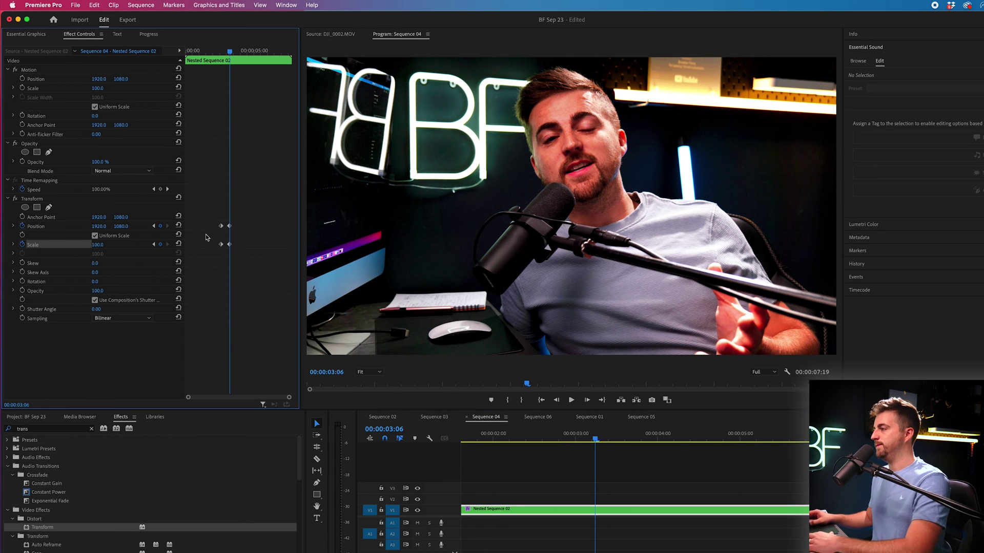
At 00:00:02:22, set the nested sequence's Transform Scale to 130 and its vertical Position to 1378.
{"action": "key", "text": "equal"}
{"action": "key", "text": "equal"}
{"action": "left_click_drag", "start_coordinate": [234, 52], "coordinate": [213, 53]}
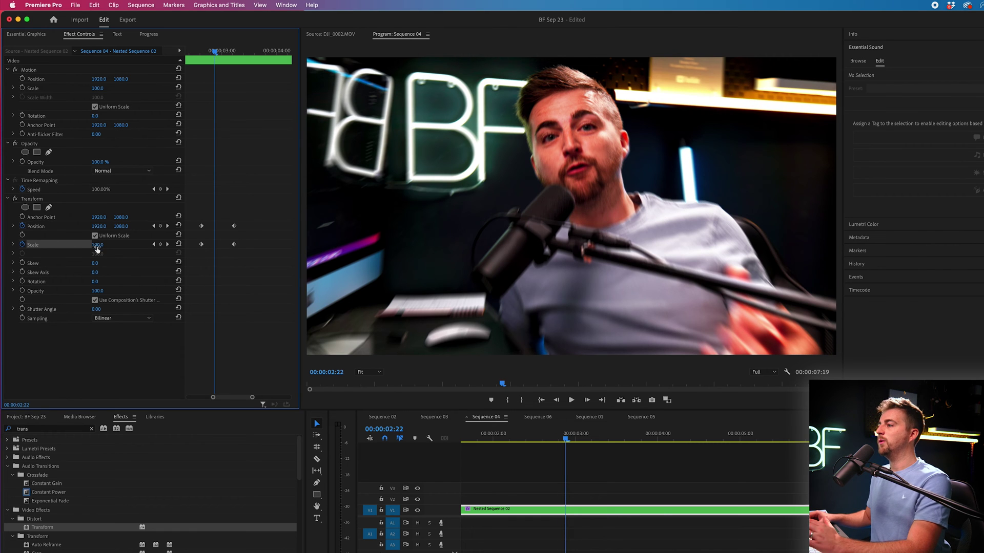
{"action": "left_click_drag", "start_coordinate": [100, 245], "coordinate": [124, 226]}
{"action": "left_click", "coordinate": [32, 199]}
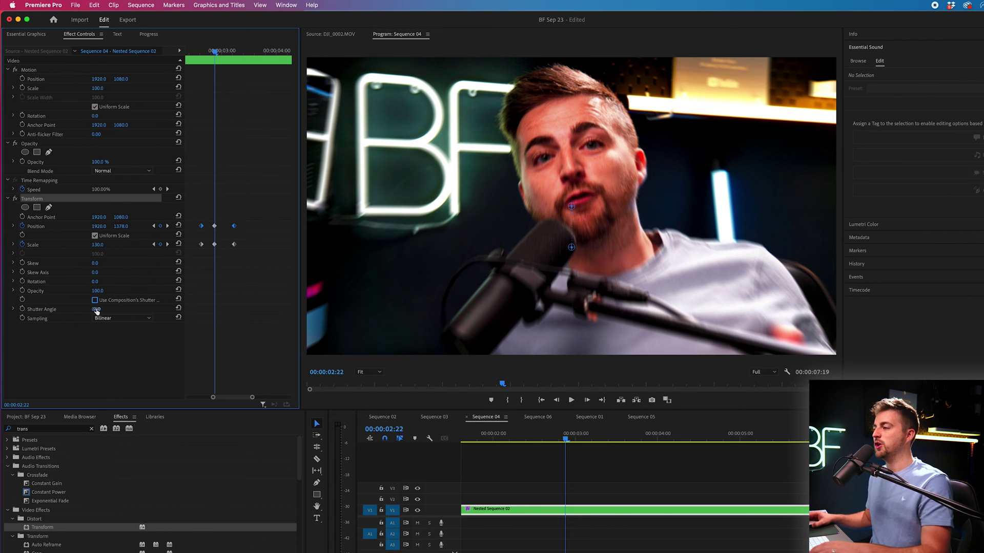
Set the nested Transform's shutter angle to 180 with the composition's shutter off, and play back the zoom.
{"action": "type", "text": "18"}
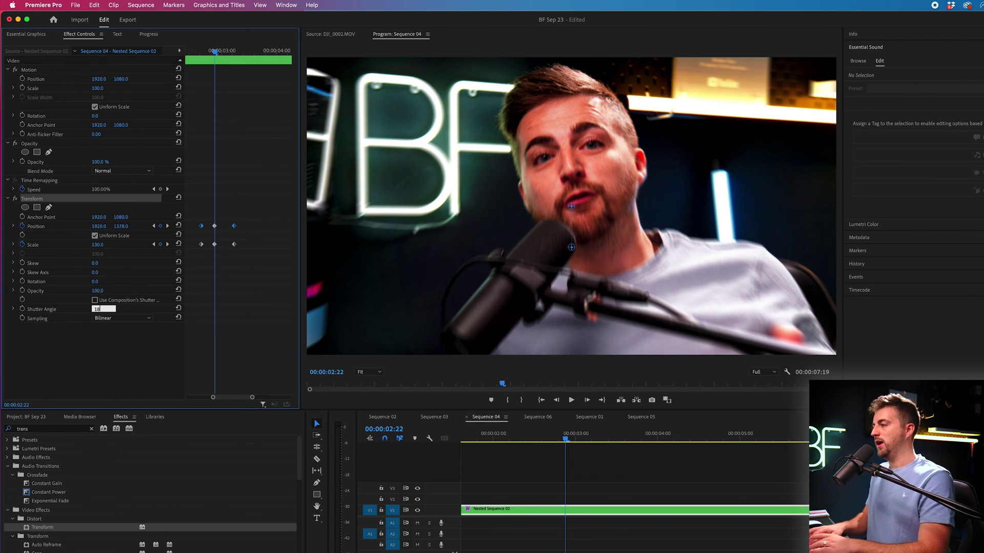
{"action": "type", "text": "0"}
{"action": "key", "text": "Return"}
{"action": "left_click", "coordinate": [206, 51]}
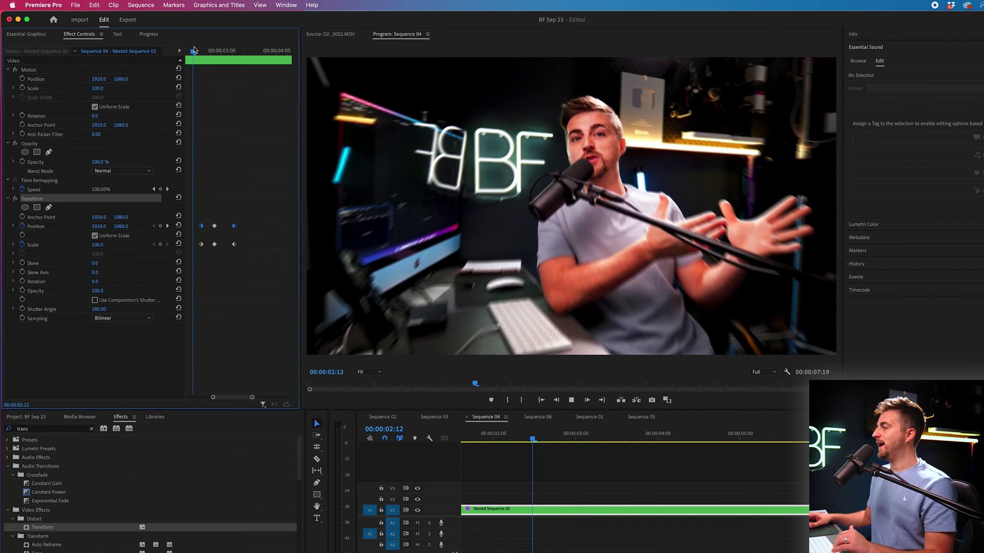
{"action": "key", "text": "space"}
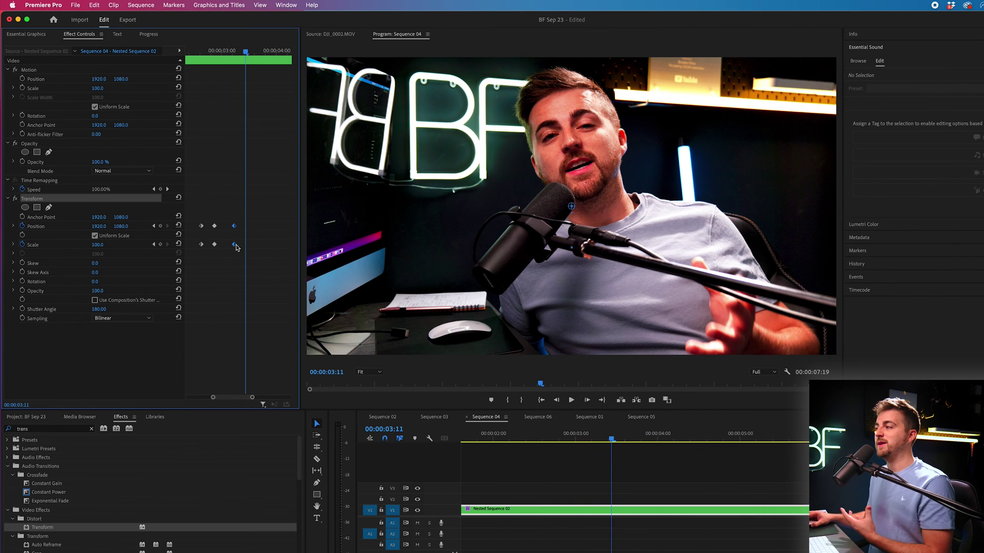
Move the nested sequence's final Transform keyframes later and its first ones to about 00:00:02:12, and preview the slower zoom.
{"action": "left_click_drag", "start_coordinate": [237, 247], "coordinate": [256, 247]}
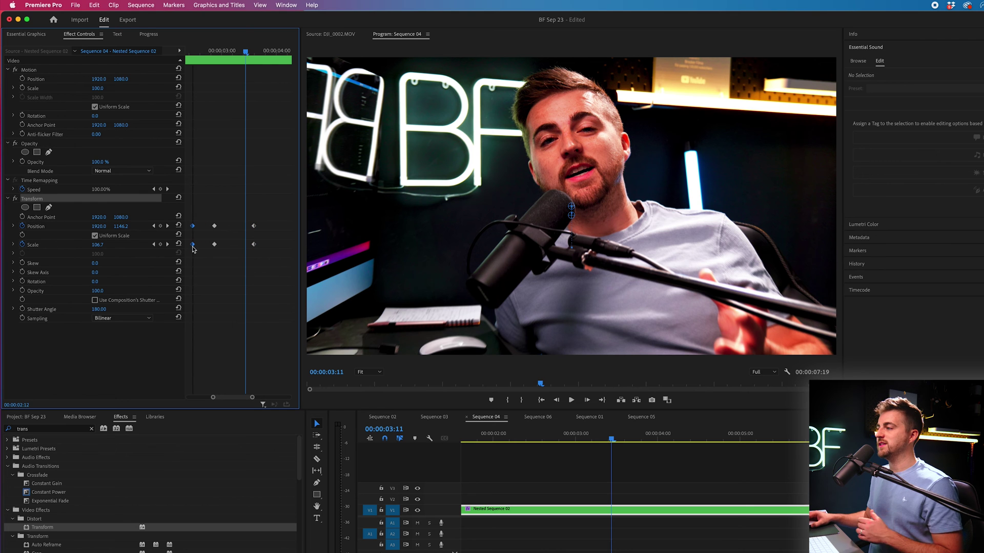
{"action": "left_click", "coordinate": [186, 51]}
{"action": "key", "text": "space"}
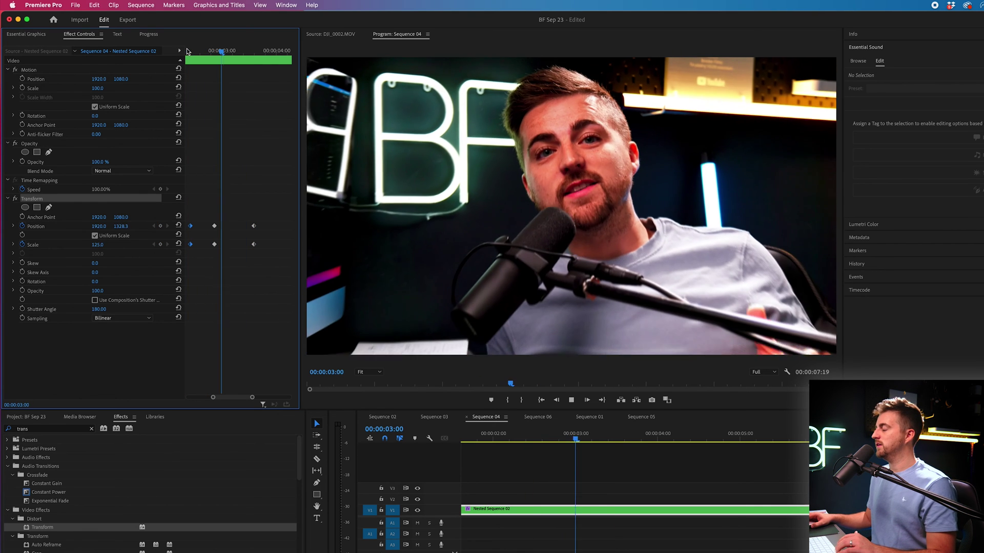
{"action": "key", "text": "space"}
Spread the nested sequence's outer Transform keyframes farther from the middle pair and ease them.
{"action": "left_click", "coordinate": [185, 51]}
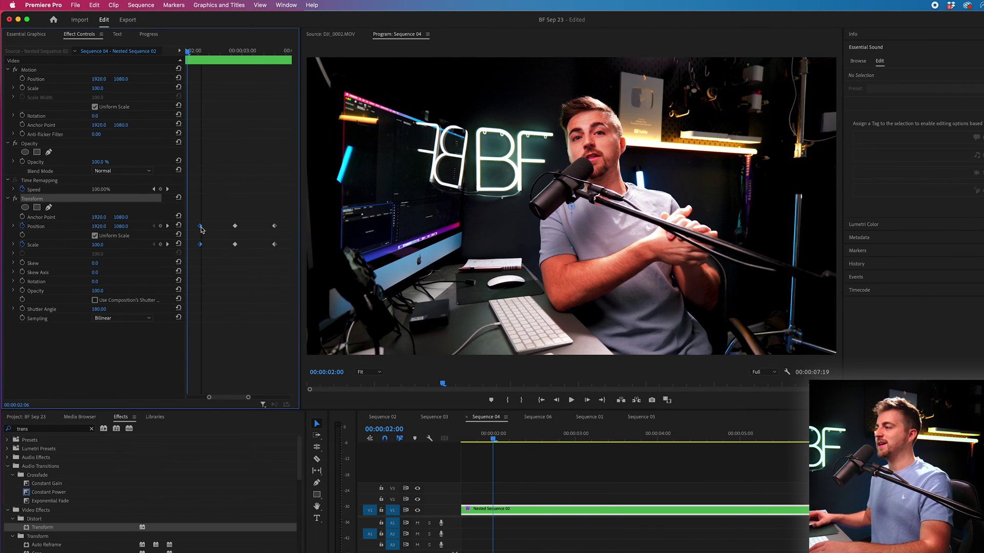
{"action": "key", "text": "space"}
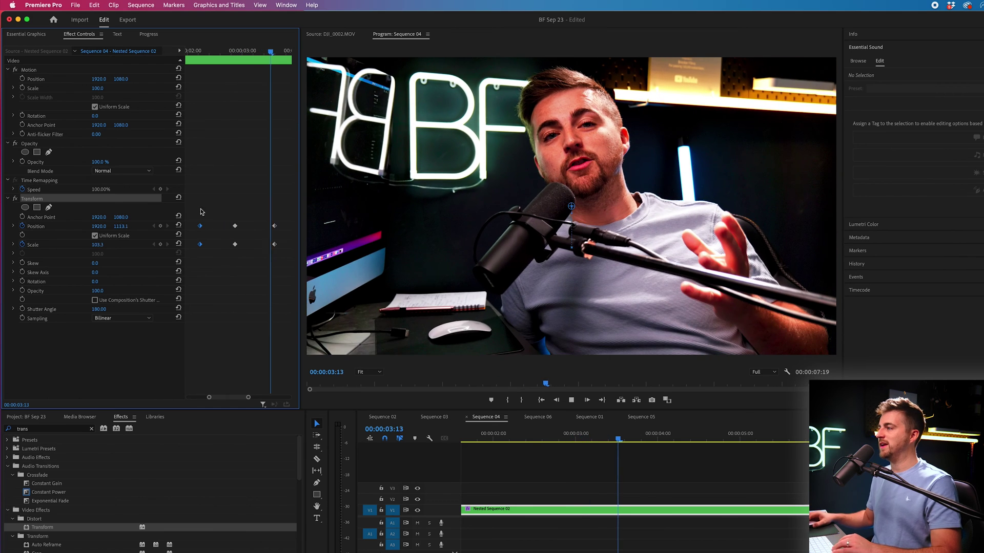
{"action": "left_click", "coordinate": [189, 51]}
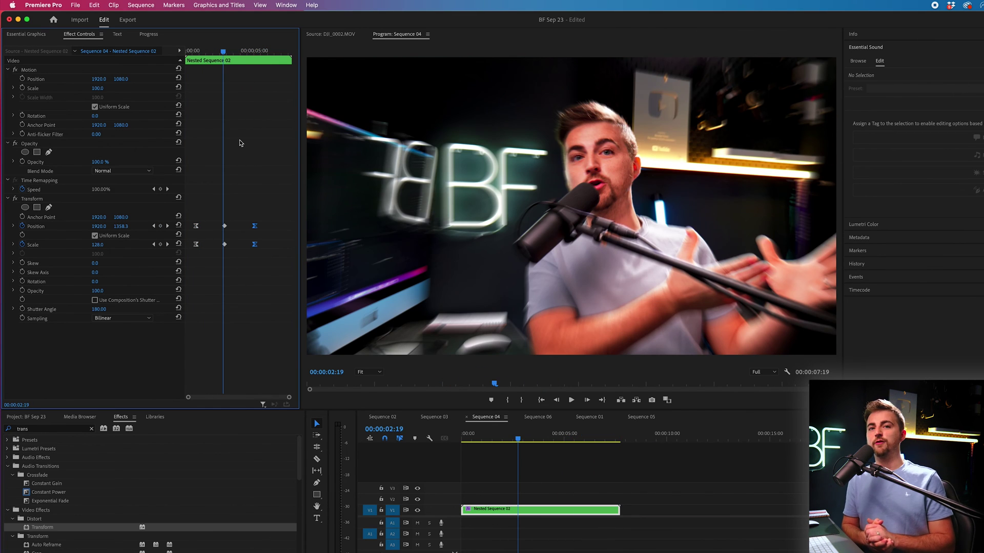
Create an adjustment layer and place it on track V2 above the nested sequence, spanning the zoom transition.
{"action": "left_click", "coordinate": [39, 417]}
{"action": "left_click", "coordinate": [277, 552]}
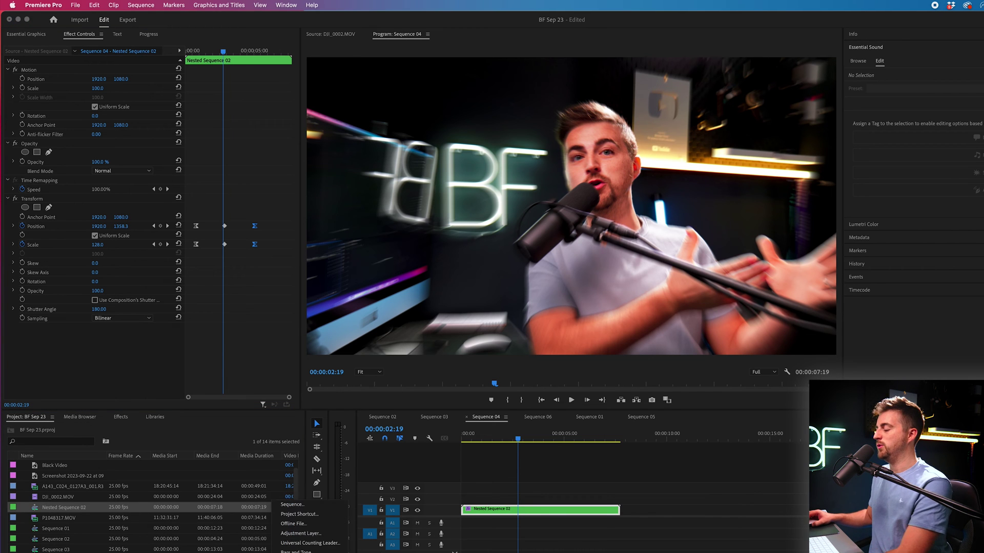
{"action": "left_click", "coordinate": [307, 535]}
{"action": "key", "text": "Return"}
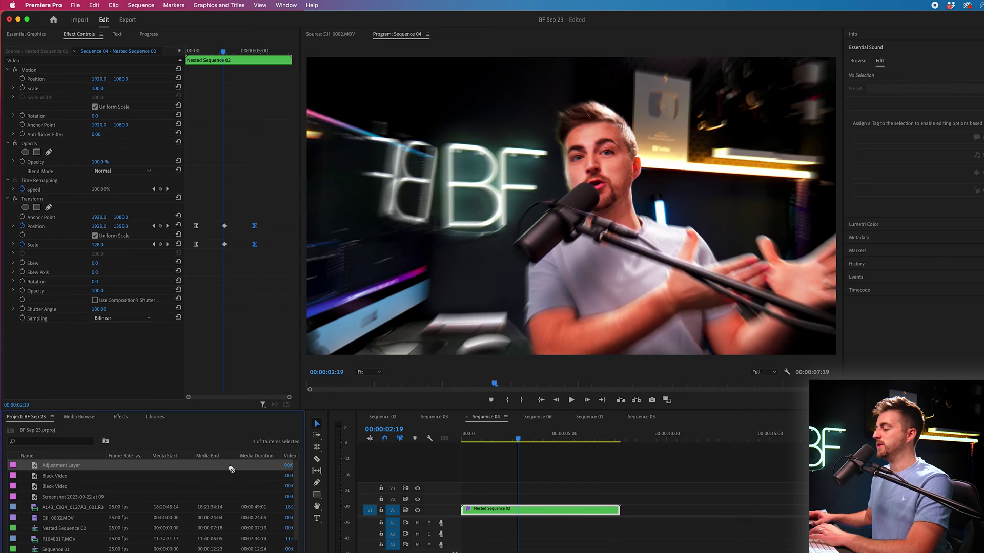
{"action": "left_click_drag", "start_coordinate": [232, 469], "coordinate": [577, 501]}
{"action": "left_click_drag", "start_coordinate": [518, 439], "coordinate": [520, 440]}
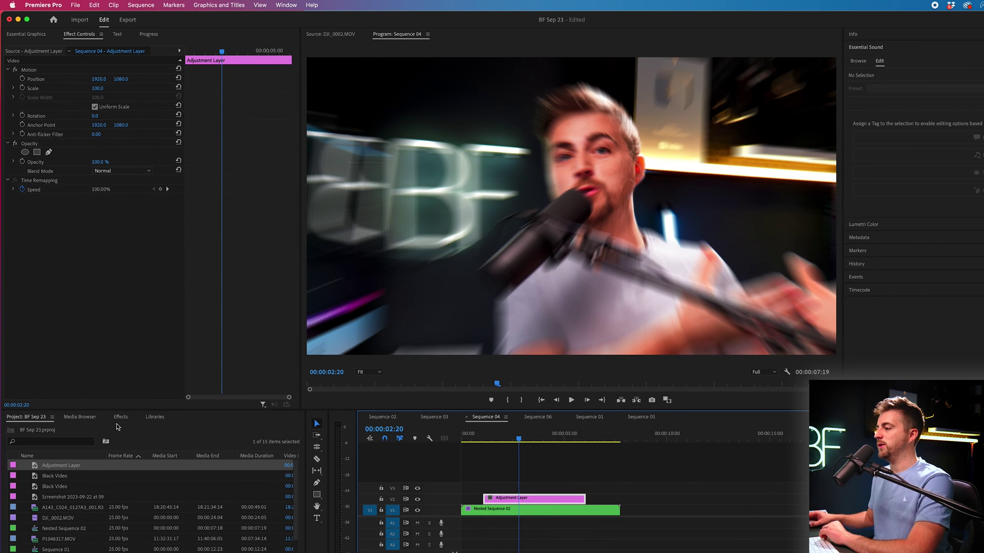
Apply the Directional Blur effect to the adjustment layer and set its Blur Length to 96.
{"action": "left_click", "coordinate": [120, 418]}
{"action": "double_click", "coordinate": [69, 429]}
{"action": "type", "text": "blur"}
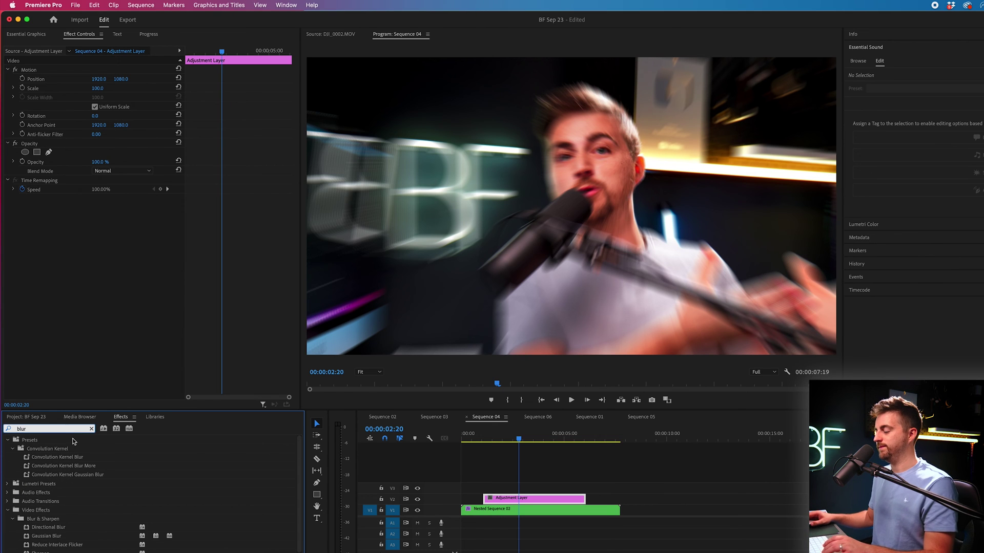
{"action": "left_click", "coordinate": [53, 528]}
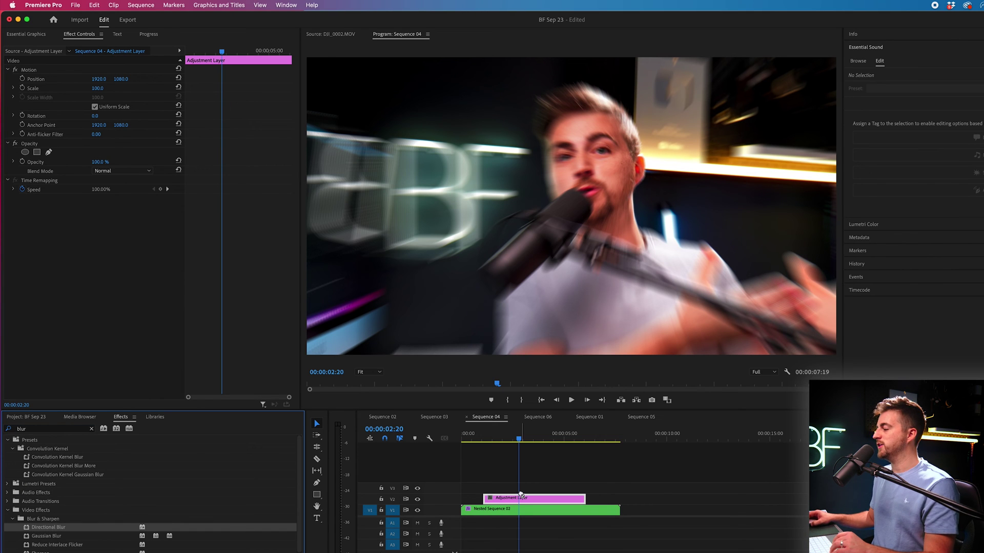
{"action": "left_click_drag", "start_coordinate": [521, 495], "coordinate": [523, 504]}
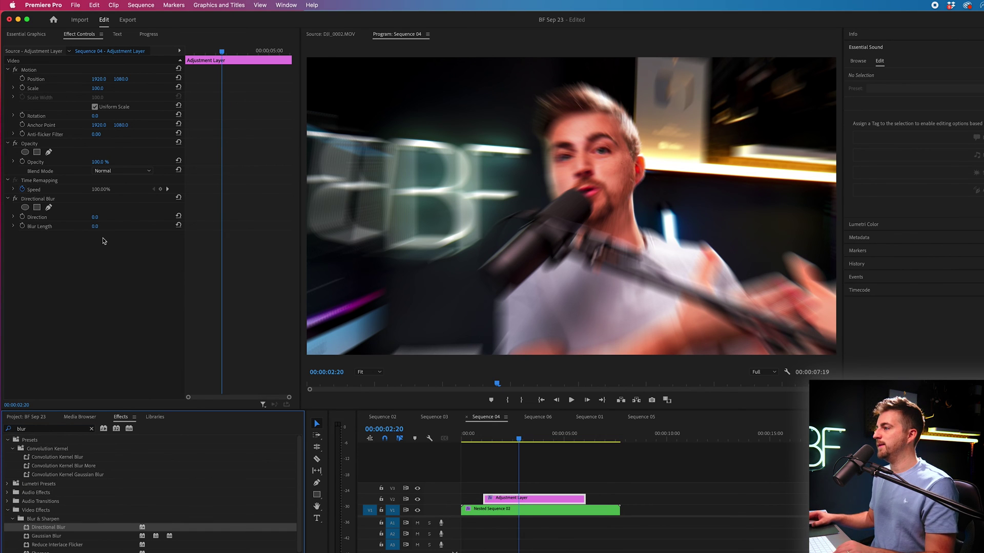
{"action": "left_click_drag", "start_coordinate": [97, 229], "coordinate": [115, 218]}
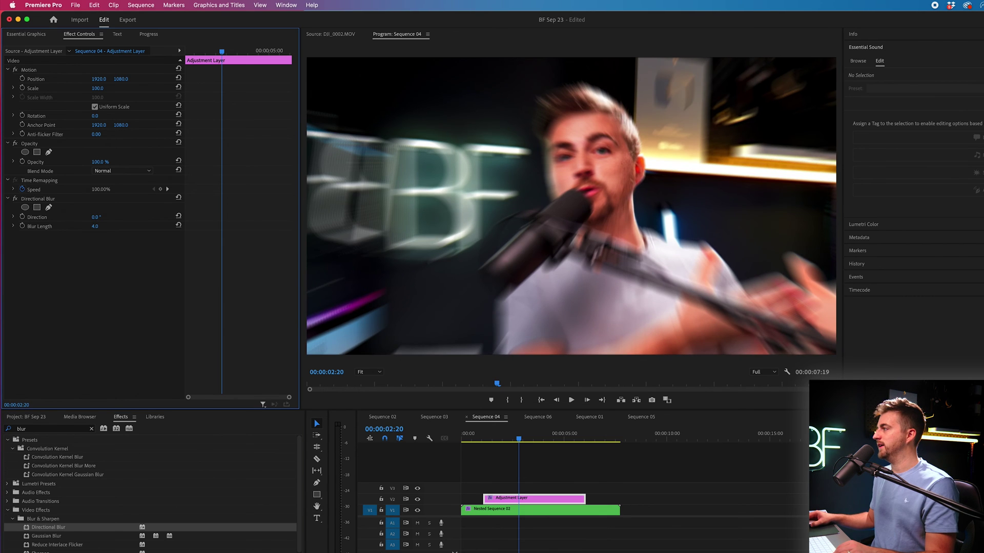
{"action": "left_click_drag", "start_coordinate": [97, 227], "coordinate": [104, 227]}
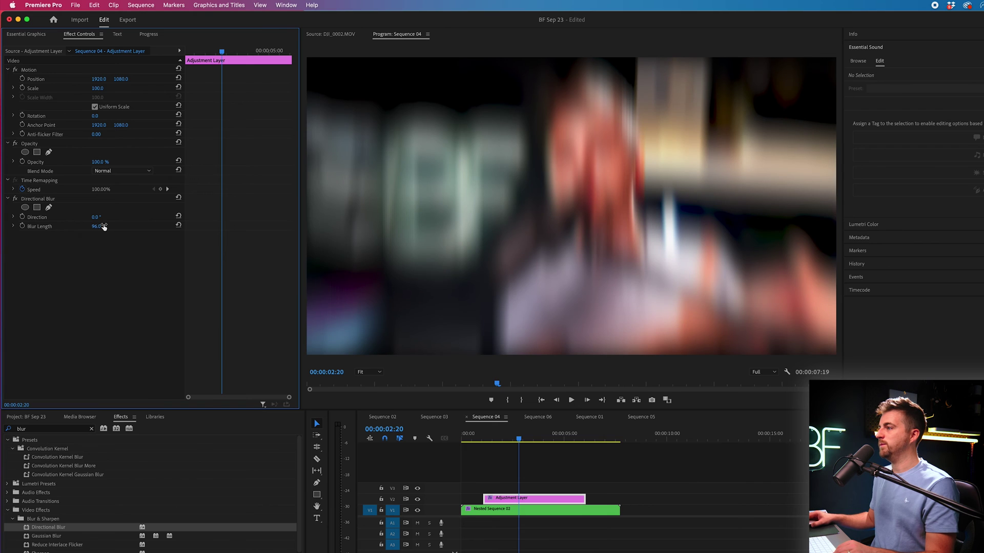
Add an ellipse mask to the Directional Blur and fit it around the speaker's head.
{"action": "left_click", "coordinate": [25, 207]}
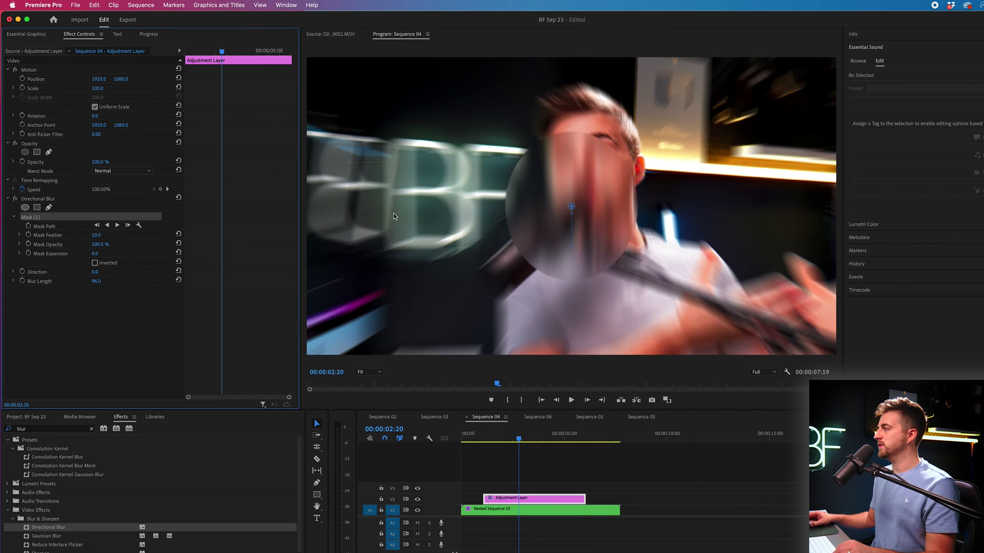
{"action": "left_click_drag", "start_coordinate": [558, 193], "coordinate": [563, 176]}
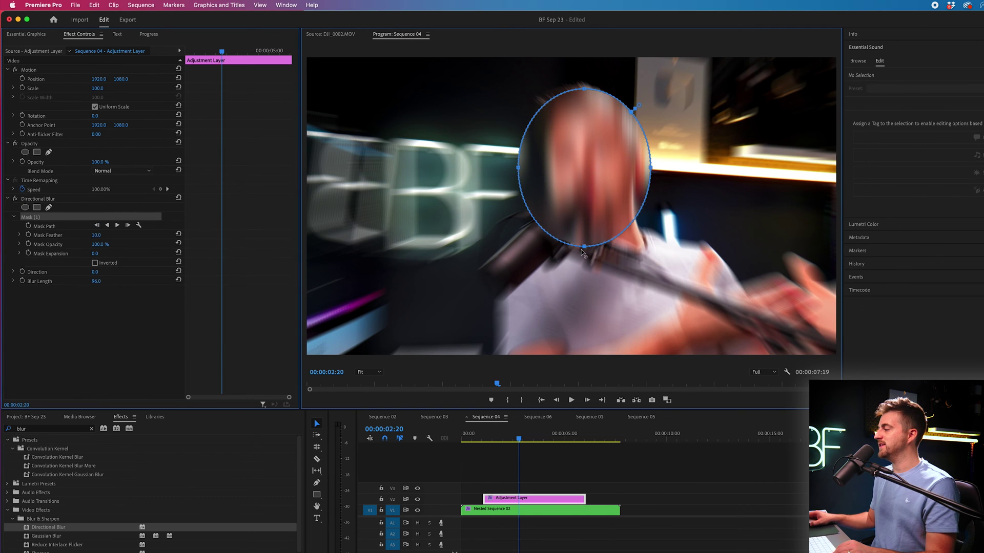
{"action": "left_click_drag", "start_coordinate": [584, 248], "coordinate": [584, 262]}
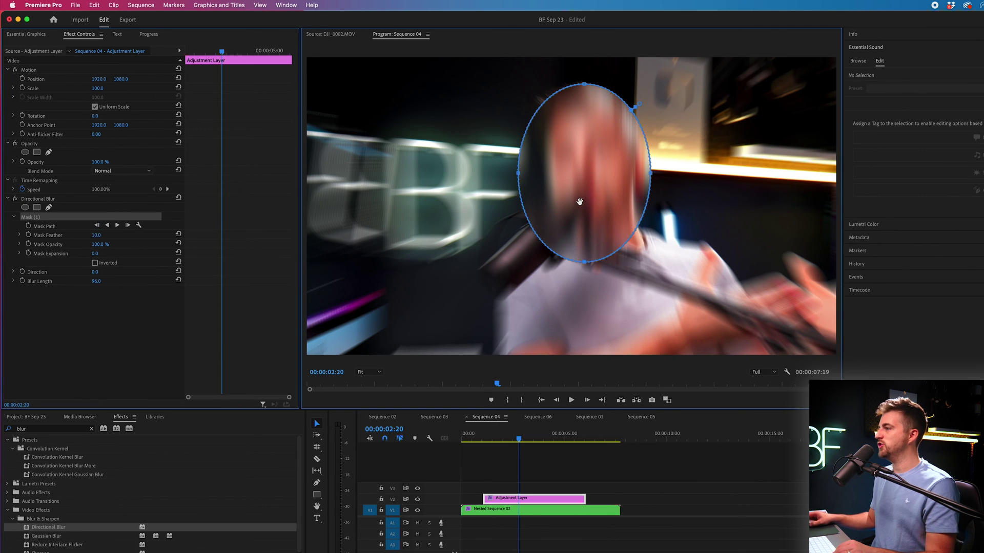
Invert the blur mask with feather 521 and expansion 149, and stretch the ellipse downward over the microphone and chest.
{"action": "left_click", "coordinate": [94, 263]}
{"action": "left_click_drag", "start_coordinate": [97, 235], "coordinate": [148, 235]}
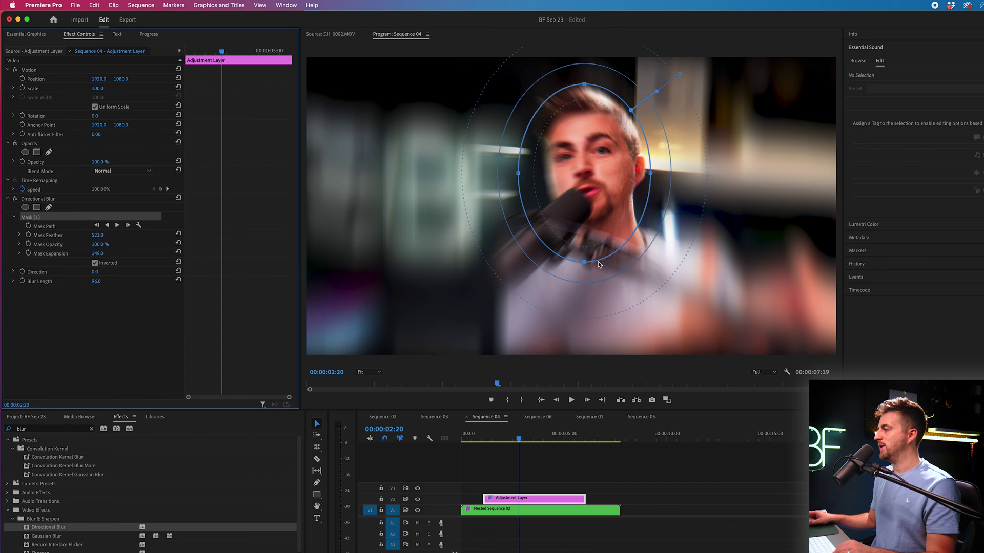
{"action": "left_click_drag", "start_coordinate": [584, 263], "coordinate": [565, 299]}
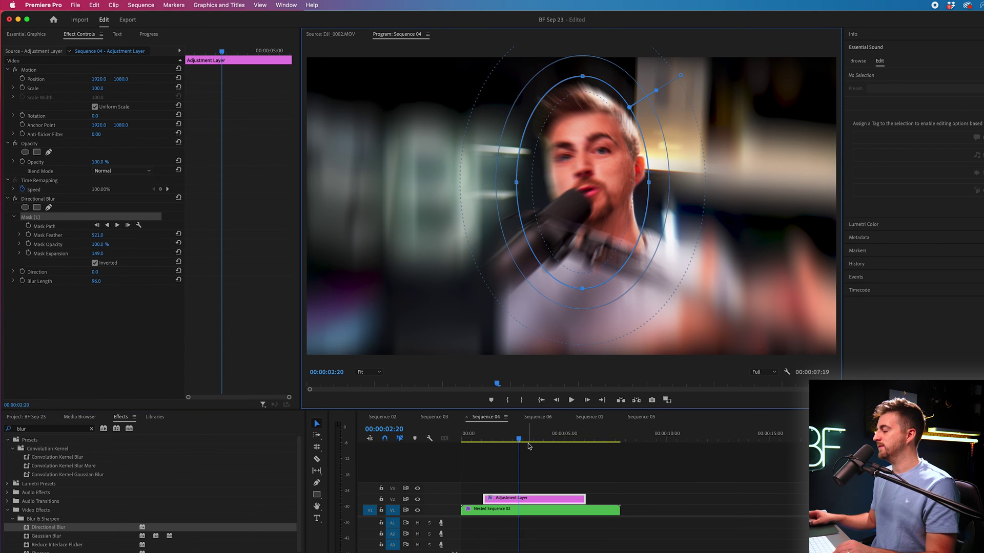
Keyframe the Blur Length at 96 on 00:00:02:21 and at 0 on 00:00:02:18.
{"action": "left_click_drag", "start_coordinate": [519, 442], "coordinate": [520, 444]}
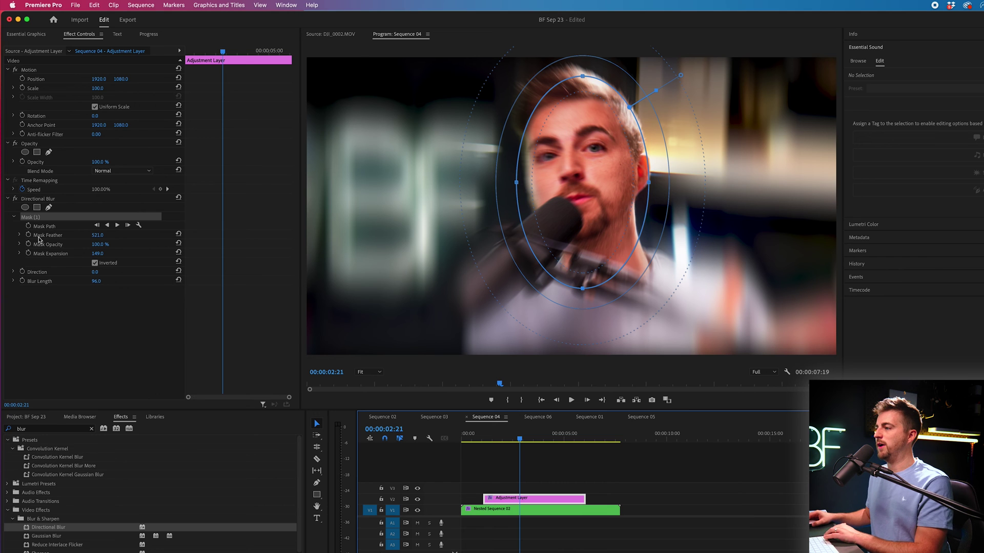
{"action": "left_click", "coordinate": [23, 281]}
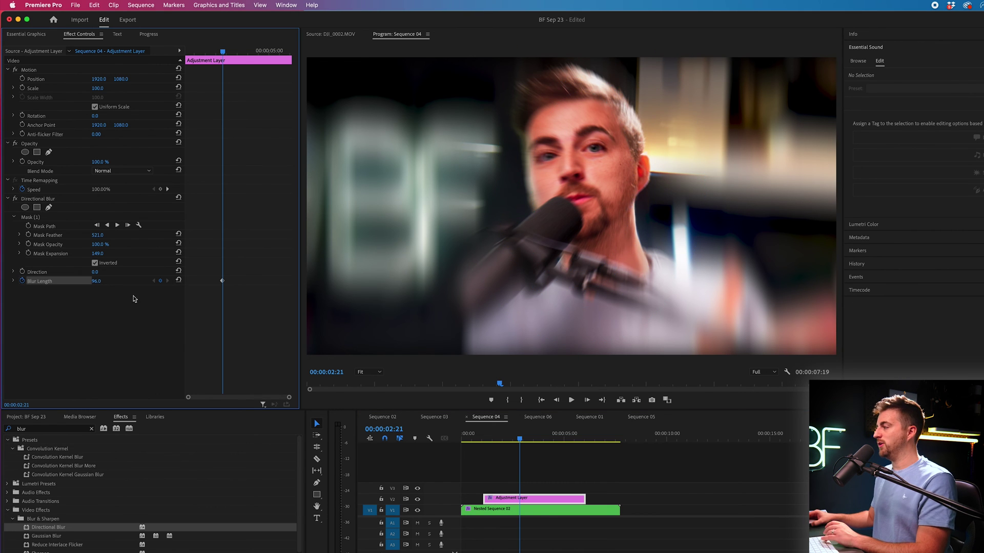
{"action": "key", "text": "Left"}
{"action": "key", "text": "Left"}
{"action": "key", "text": "Left"}
{"action": "left_click_drag", "start_coordinate": [100, 282], "coordinate": [51, 282]}
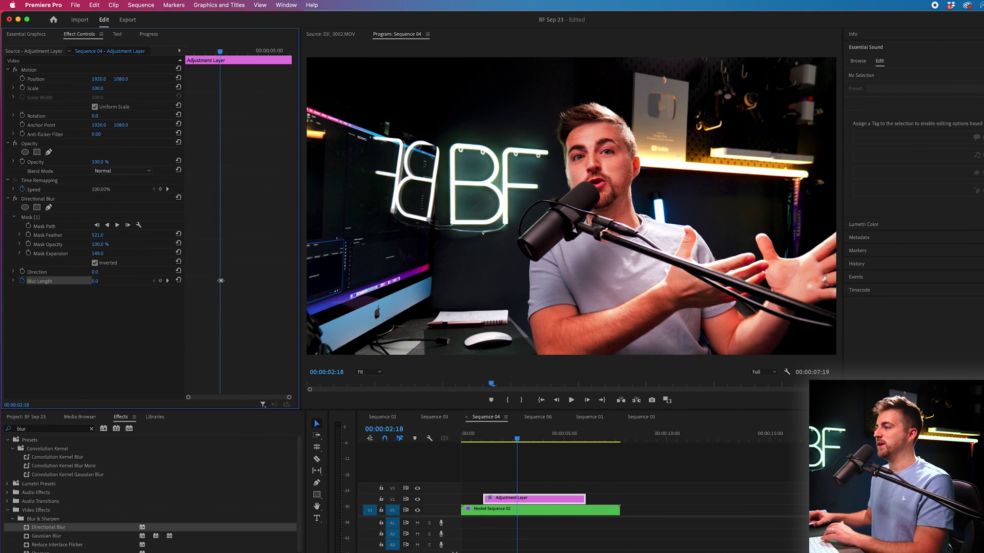
Add a closing Blur Length keyframe of 0 at 00:00:03:00 and play back the zoom.
{"action": "key", "text": "Right"}
{"action": "key", "text": "Right"}
{"action": "key", "text": "Right"}
{"action": "key", "text": "Right"}
{"action": "key", "text": "Right"}
{"action": "key", "text": "Right"}
{"action": "key", "text": "Right"}
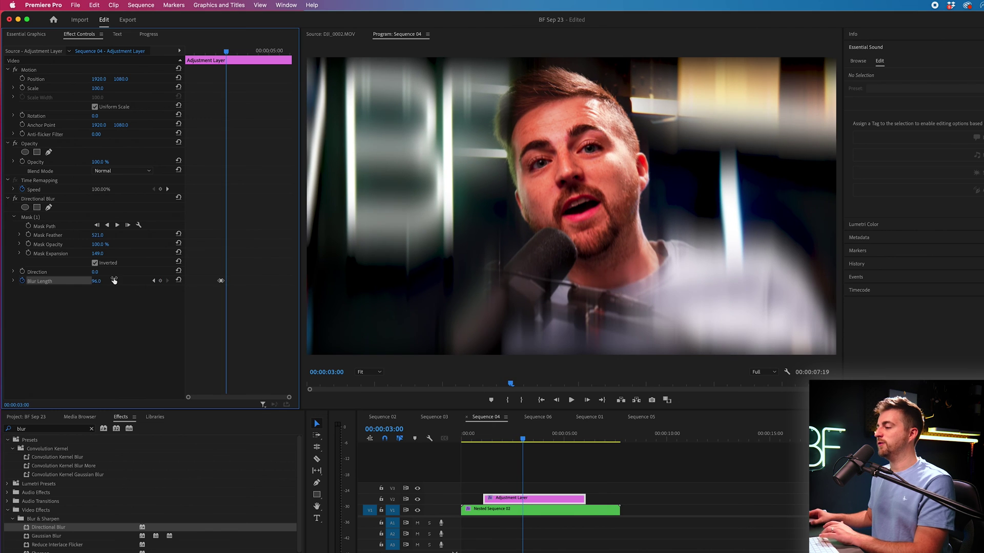
{"action": "left_click_drag", "start_coordinate": [98, 282], "coordinate": [62, 281]}
{"action": "left_click", "coordinate": [216, 51]}
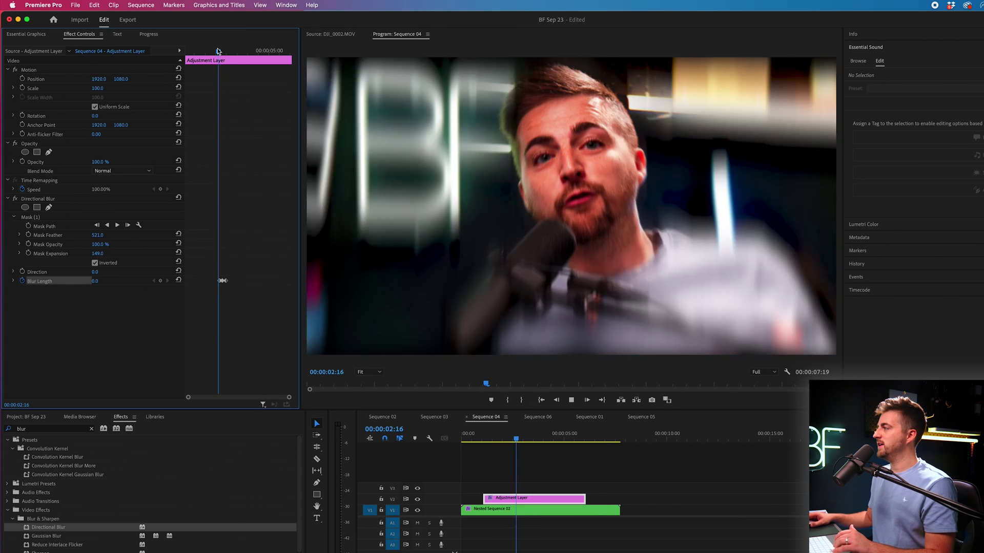
{"action": "left_click", "coordinate": [218, 51]}
{"action": "key", "text": "space"}
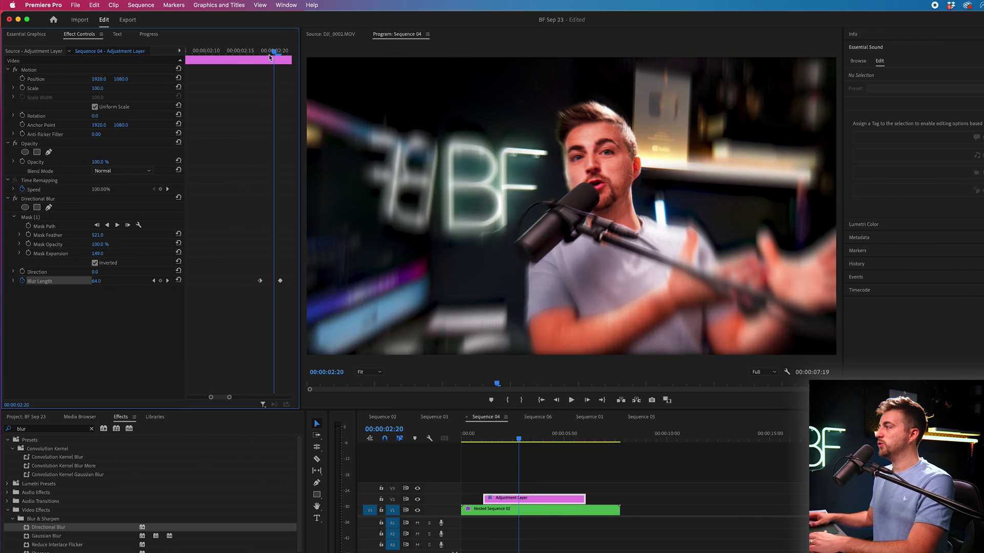
Keyframe the blur Direction from 0° at 00:00:02:17 to 55° at 00:00:03:01, and preview the transition.
{"action": "scroll", "coordinate": [224, 99], "scroll_direction": "right", "scroll_amount": 3}
{"action": "key", "text": "Left"}
{"action": "key", "text": "Left"}
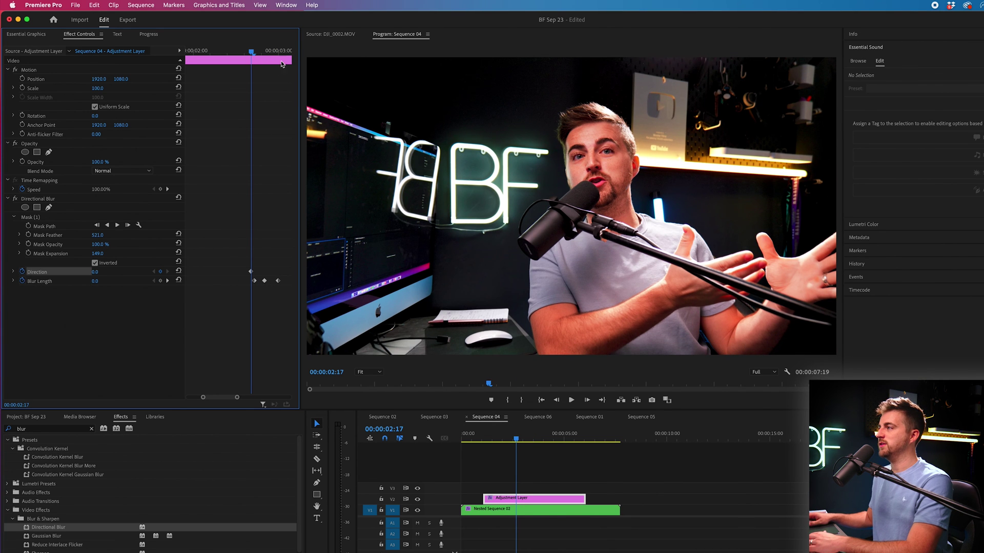
{"action": "left_click", "coordinate": [283, 53]}
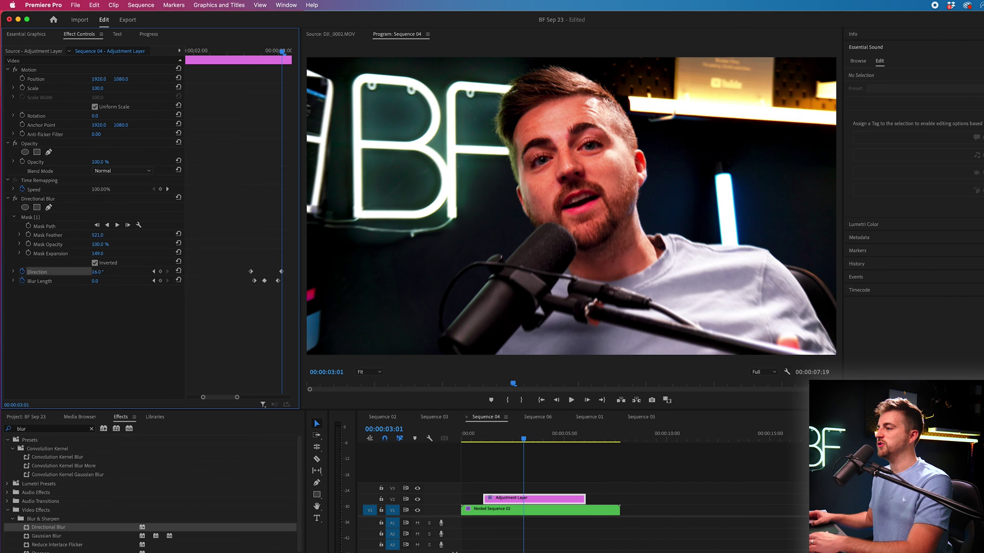
{"action": "left_click", "coordinate": [252, 53]}
{"action": "key", "text": "space"}
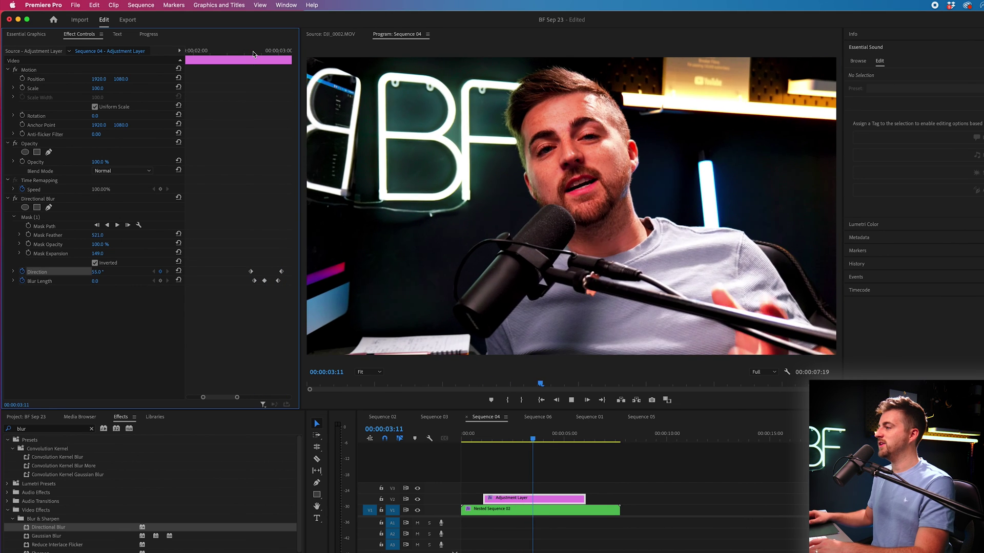
Review the angled blur through the zoom, raise the Blur Length at 00:00:02:21, and play it back.
{"action": "left_click", "coordinate": [253, 52]}
{"action": "key", "text": "space"}
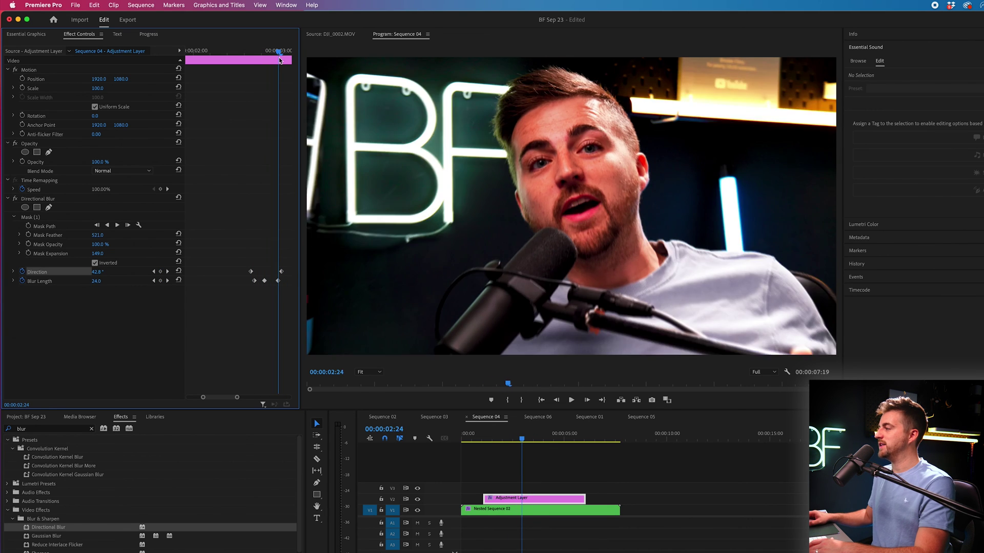
{"action": "key", "text": "space"}
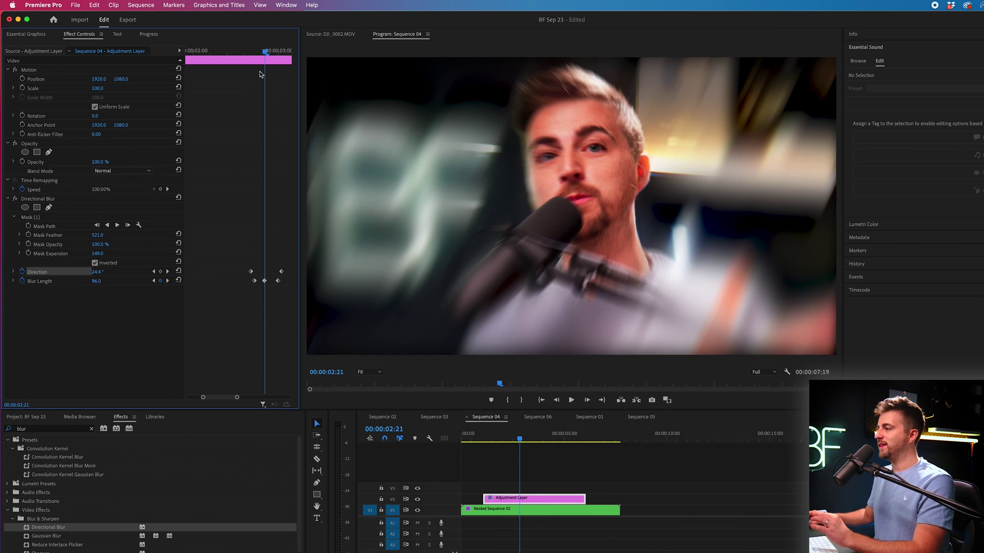
{"action": "mouse_move", "coordinate": [97, 281]}
{"action": "left_mouse_down"}
{"action": "mouse_move", "coordinate": [86, 282]}
{"action": "mouse_move", "coordinate": [104, 282]}
{"action": "left_mouse_up"}
{"action": "key", "text": "space"}
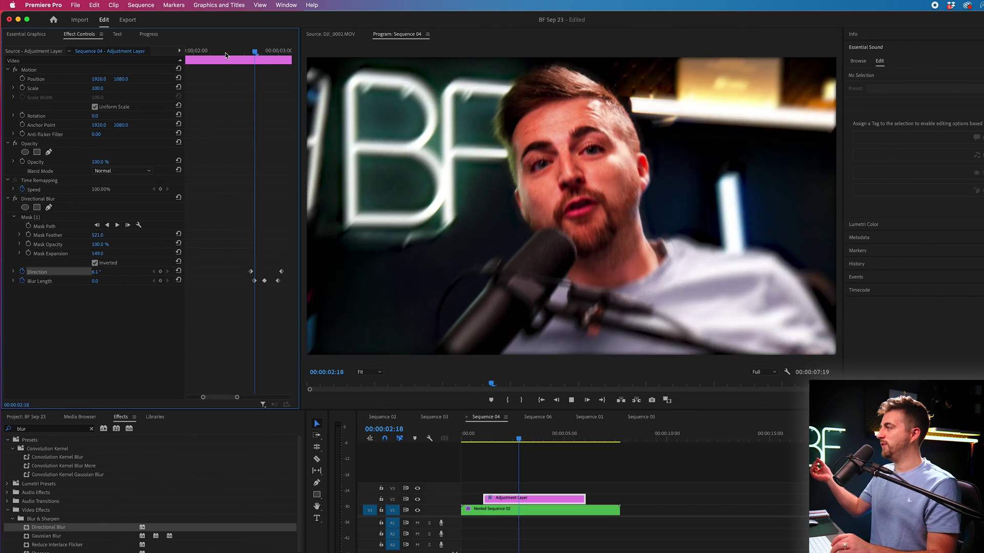